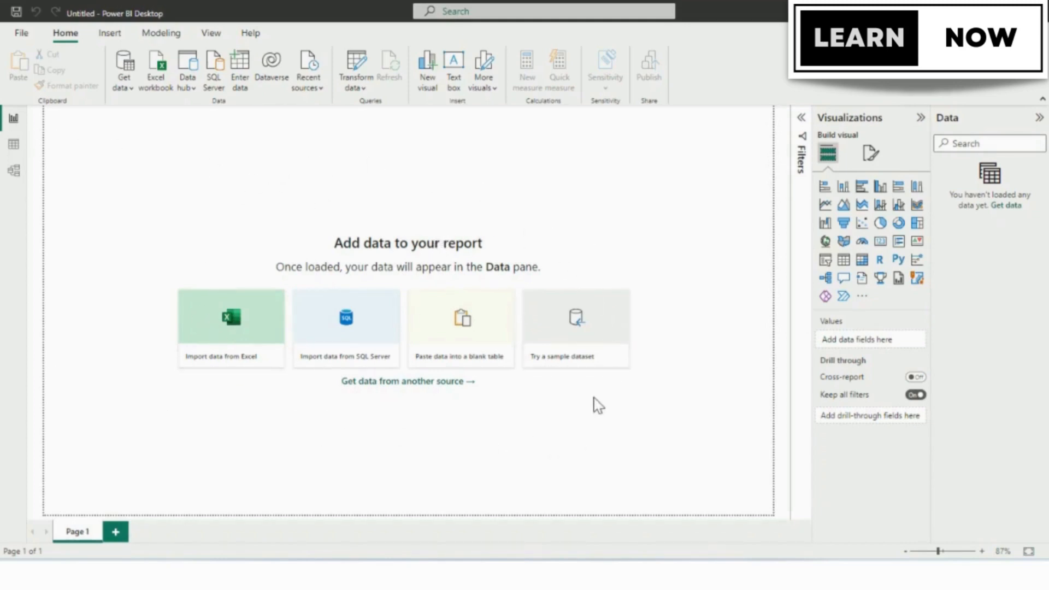
Load the financials table from the sample dataset and expand its list of fields.
{"action": "left_click", "coordinate": [586, 330]}
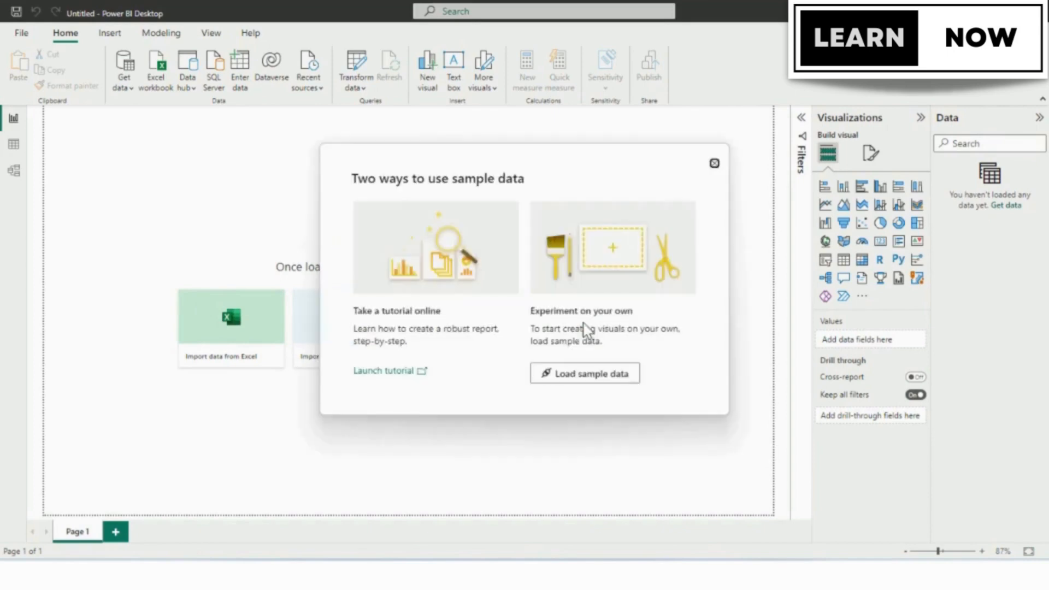
{"action": "left_click", "coordinate": [571, 379]}
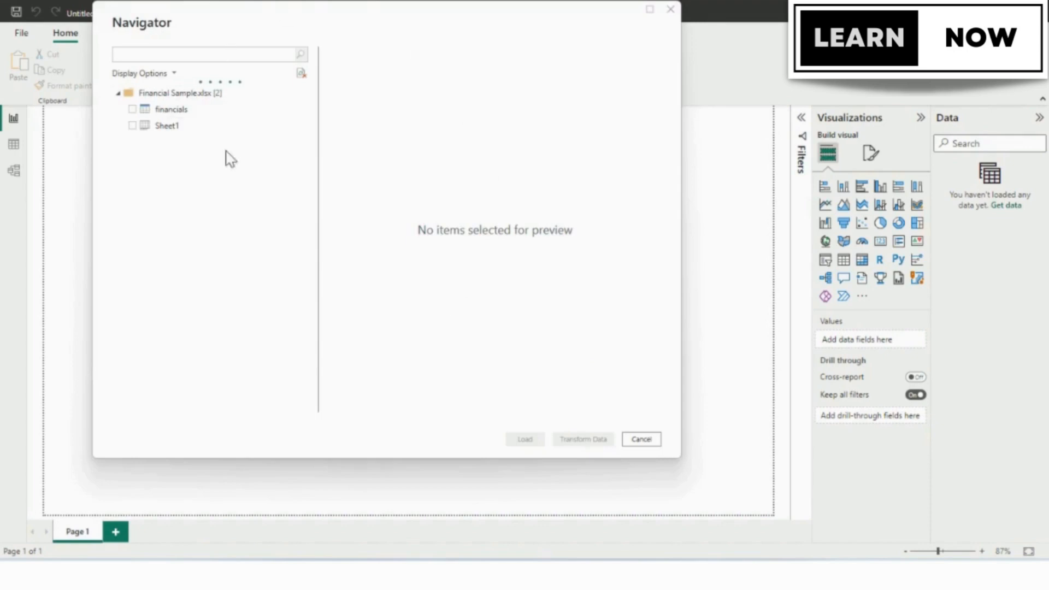
{"action": "left_click", "coordinate": [133, 109]}
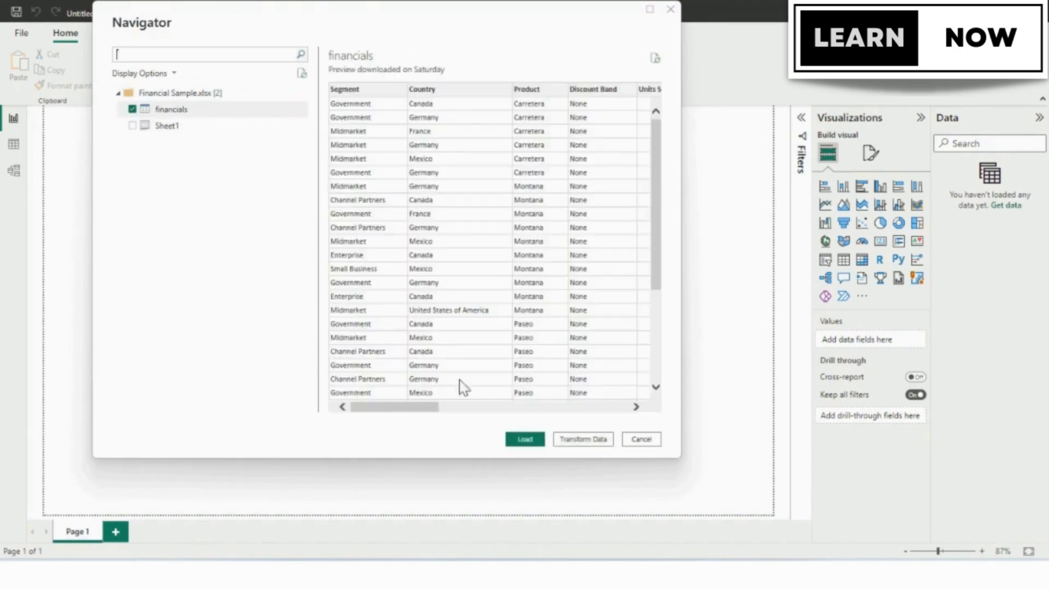
{"action": "left_click", "coordinate": [523, 440]}
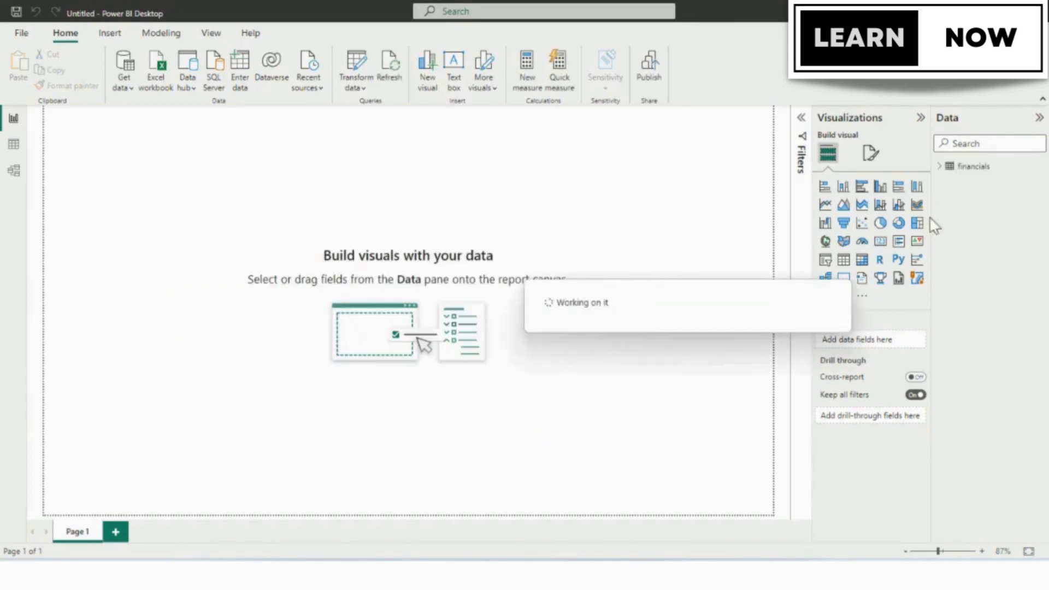
{"action": "left_click", "coordinate": [940, 169]}
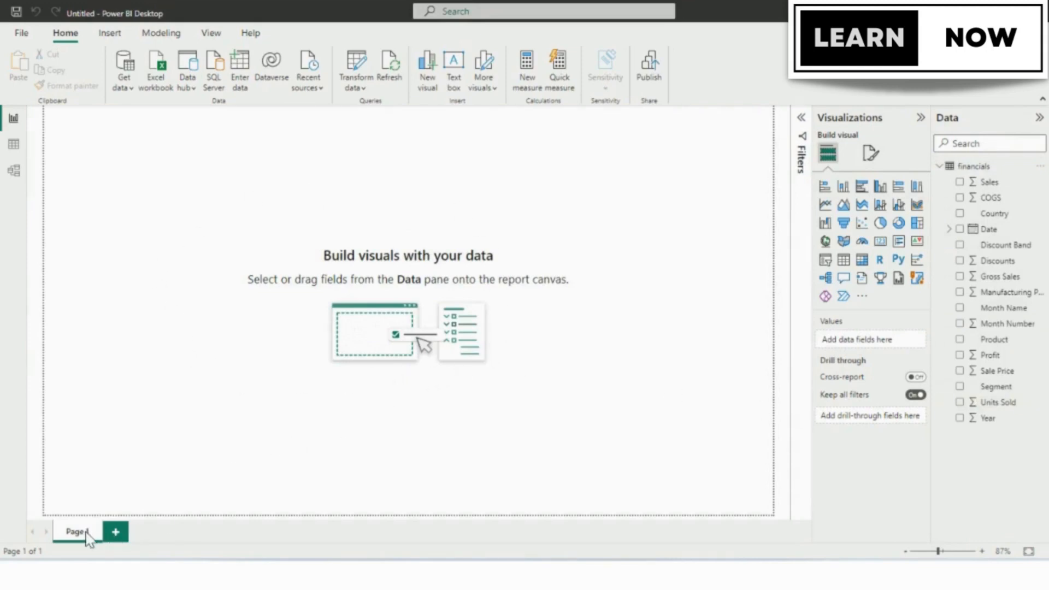
Add a second report page, rename the two pages Summary and Details, and return to the Summary page.
{"action": "left_click", "coordinate": [115, 533]}
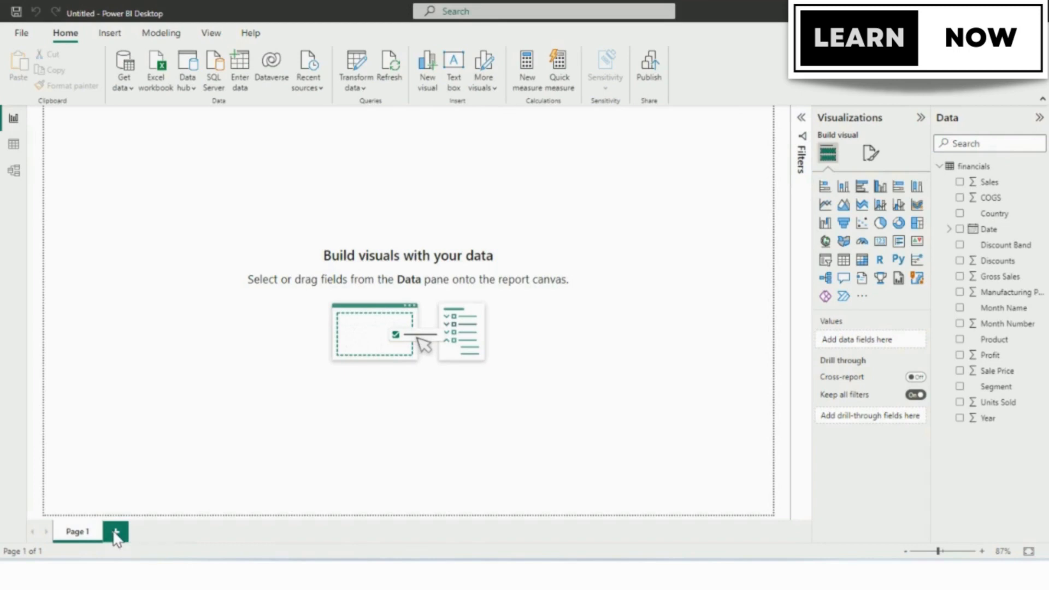
{"action": "left_click", "coordinate": [82, 536]}
{"action": "double_click", "coordinate": [83, 537]}
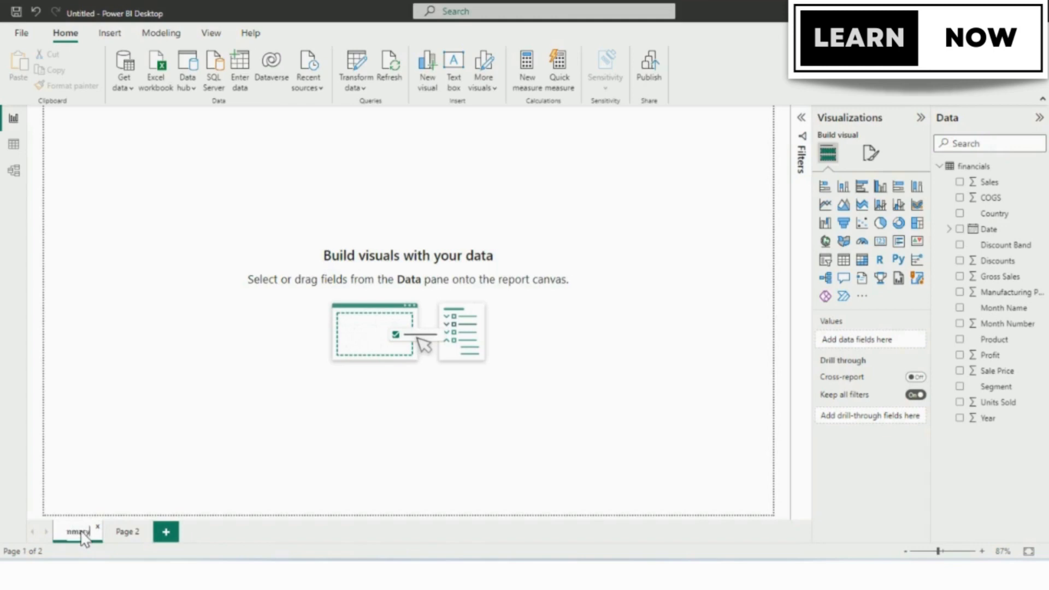
{"action": "type", "text": "Summary"}
{"action": "double_click", "coordinate": [131, 536]}
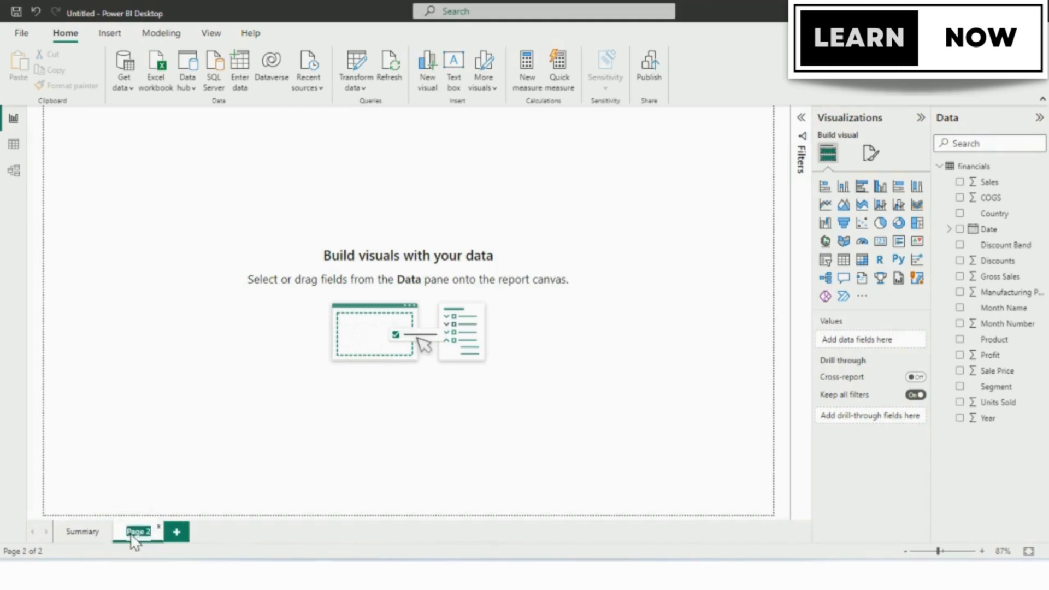
{"action": "type", "text": "Details"}
{"action": "left_click", "coordinate": [82, 532]}
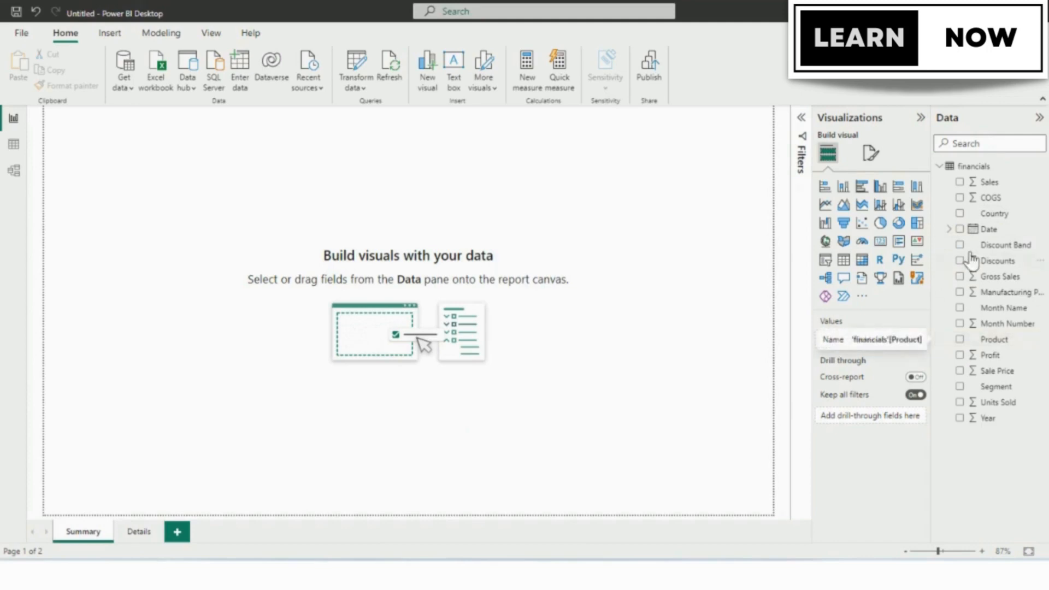
{"action": "left_click", "coordinate": [959, 339]}
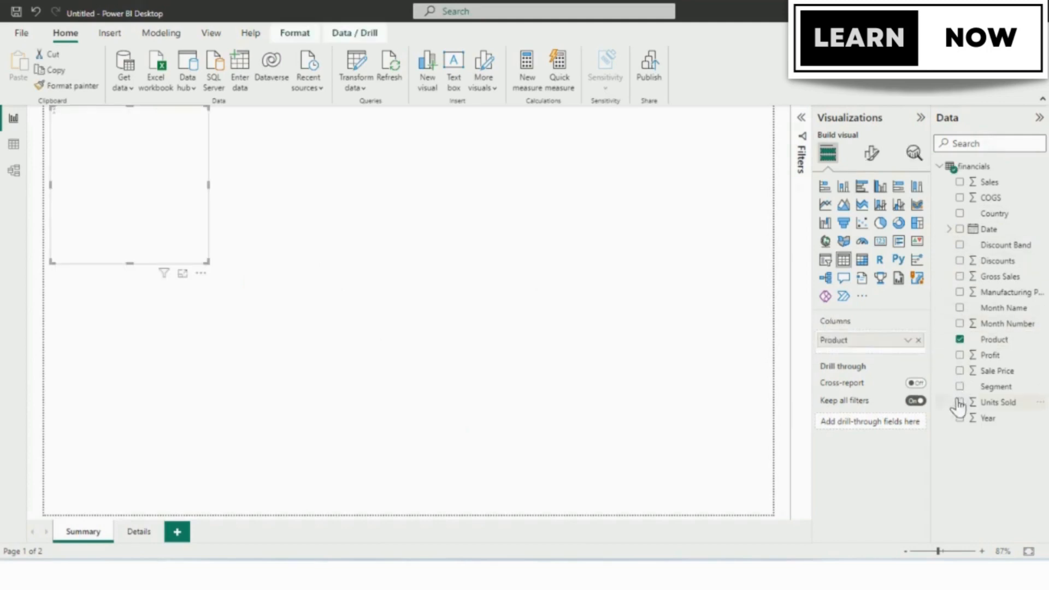
{"action": "left_click", "coordinate": [960, 371]}
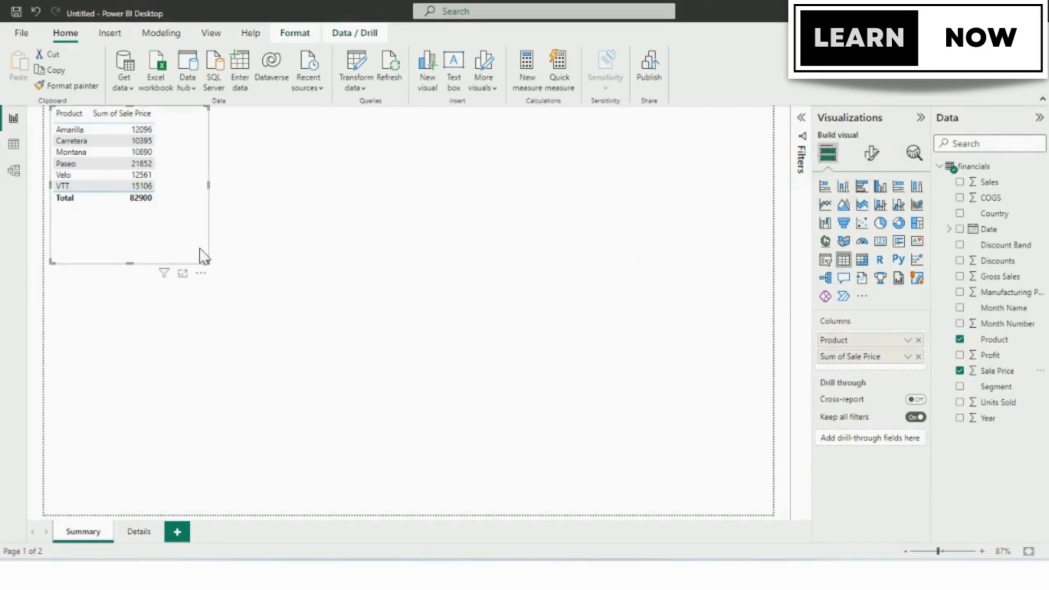
{"action": "key", "text": "Delete"}
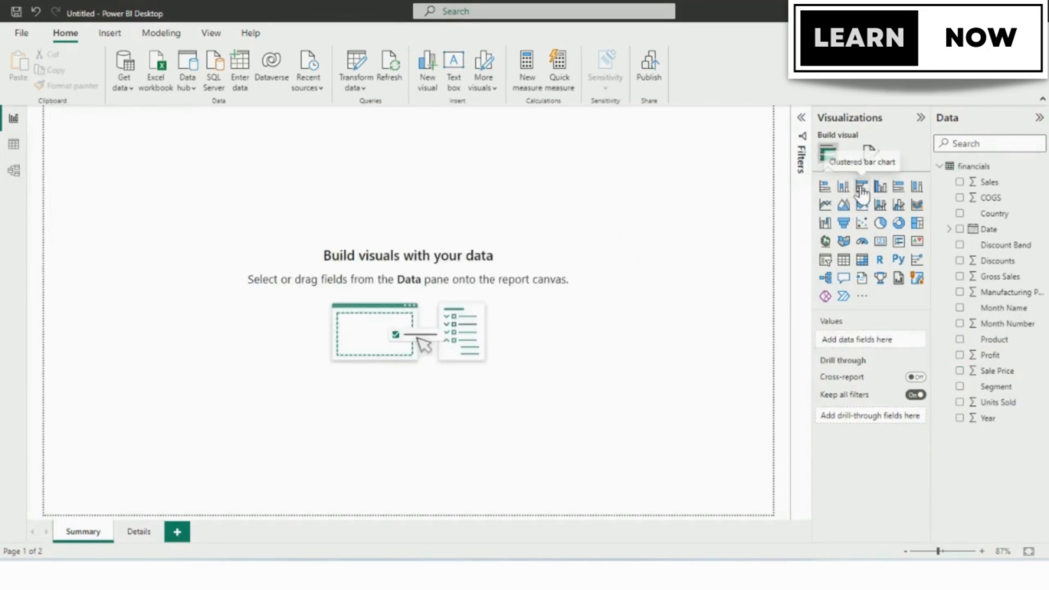
Create a clustered bar chart with Product on the Y-axis and Sale Price on the X-axis.
{"action": "left_click", "coordinate": [861, 187]}
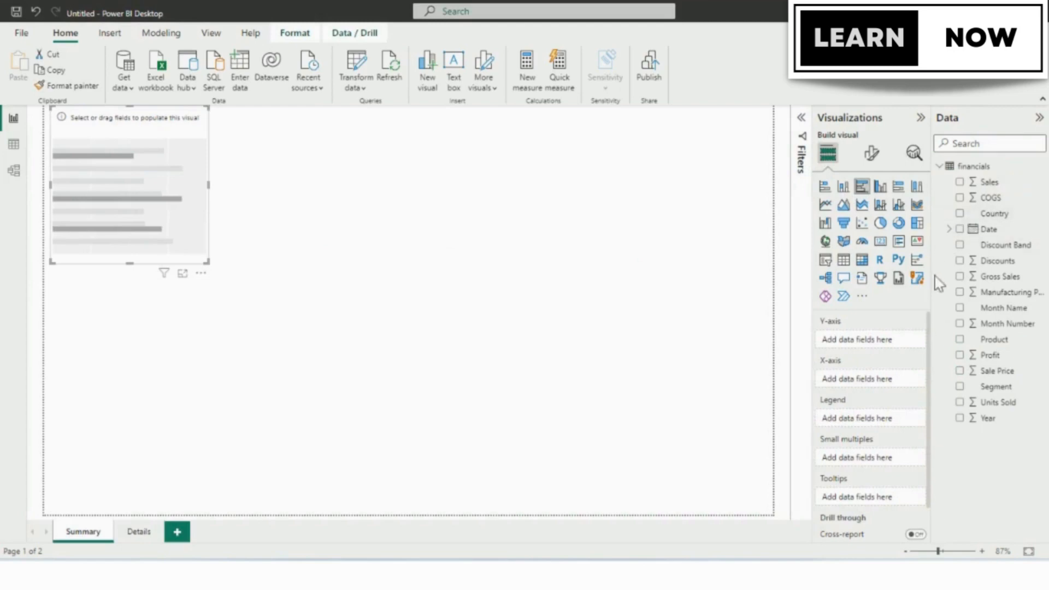
{"action": "left_click", "coordinate": [960, 340]}
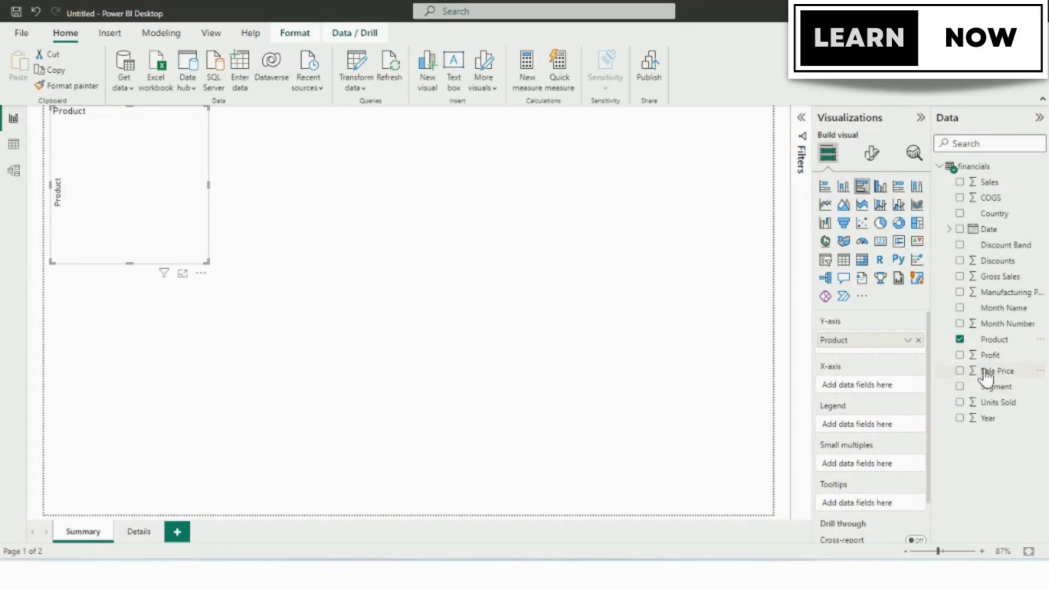
{"action": "left_click_drag", "start_coordinate": [973, 371], "coordinate": [928, 389]}
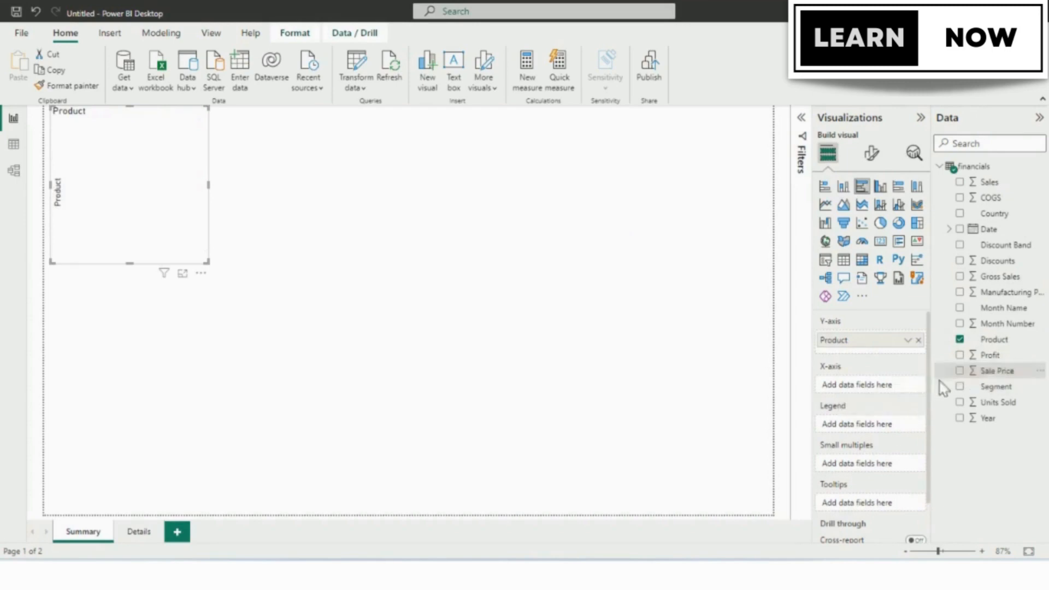
{"action": "left_click", "coordinate": [960, 374]}
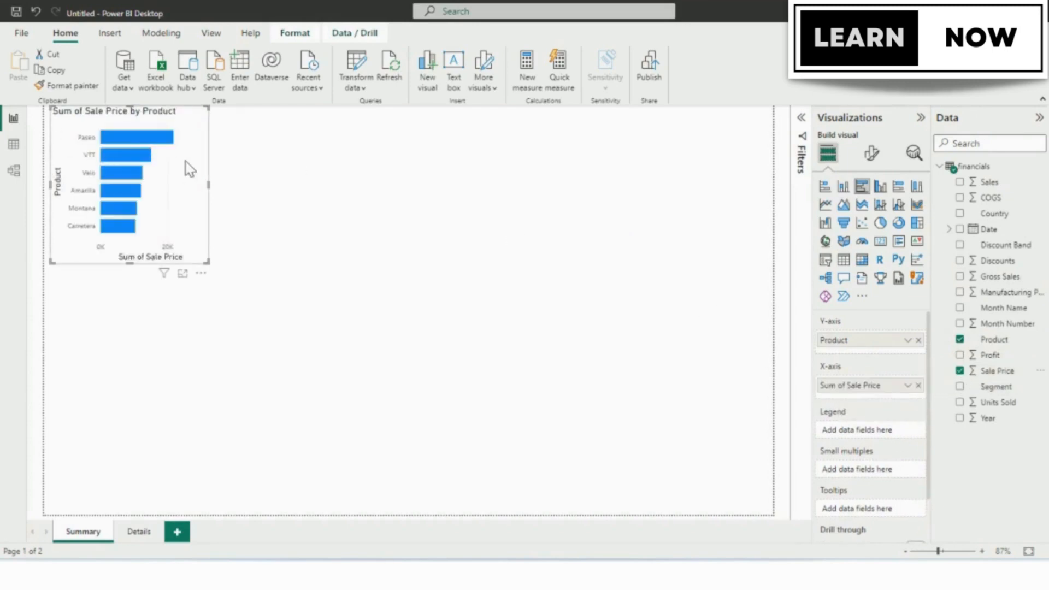
Change the bar chart to a stacked column chart, enlarge it and align it with the page's left edge.
{"action": "left_click_drag", "start_coordinate": [226, 216], "coordinate": [256, 262]}
{"action": "left_click", "coordinate": [843, 187]}
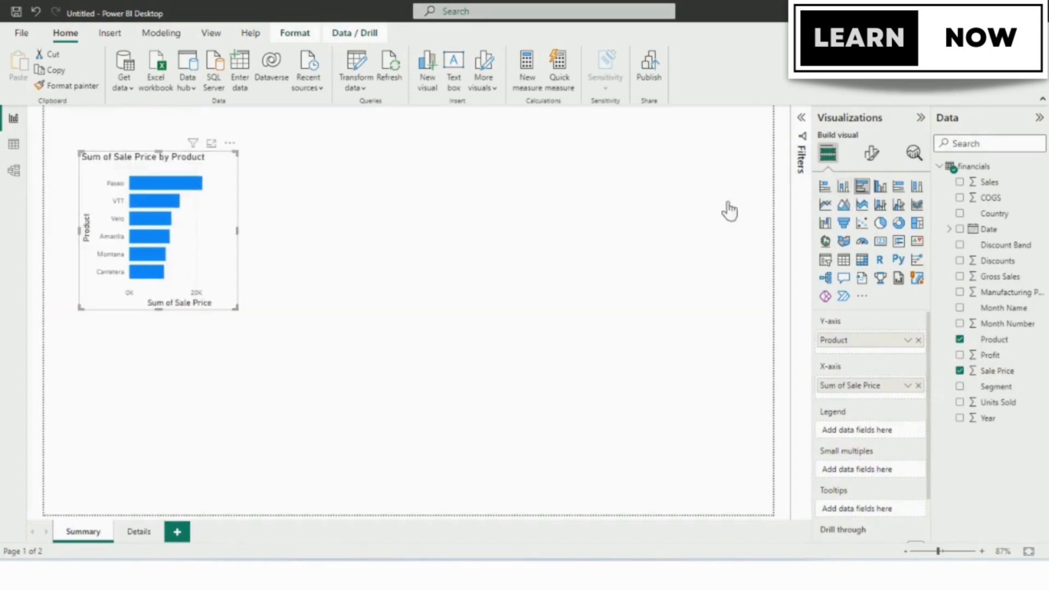
{"action": "left_click_drag", "start_coordinate": [235, 306], "coordinate": [323, 347]}
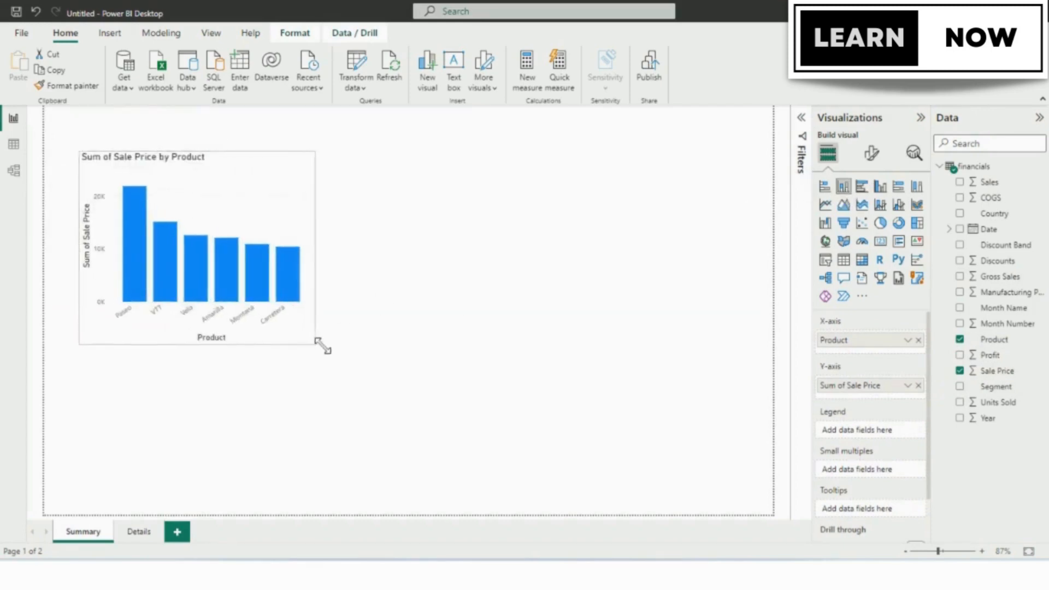
{"action": "left_click_drag", "start_coordinate": [281, 171], "coordinate": [248, 171]}
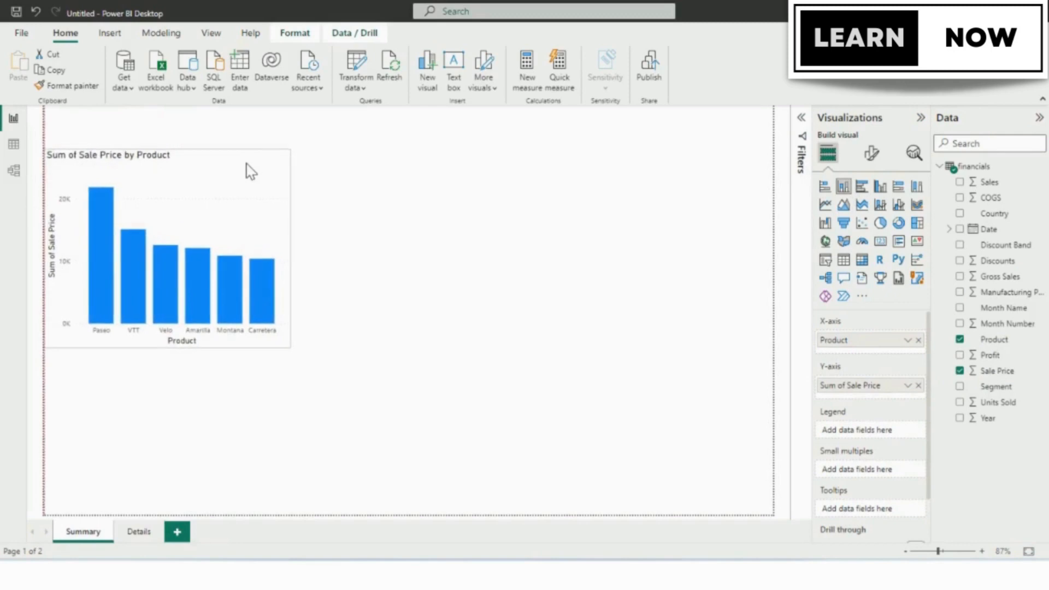
Turn on the visual border and shadow effects for the column chart.
{"action": "left_click", "coordinate": [871, 155]}
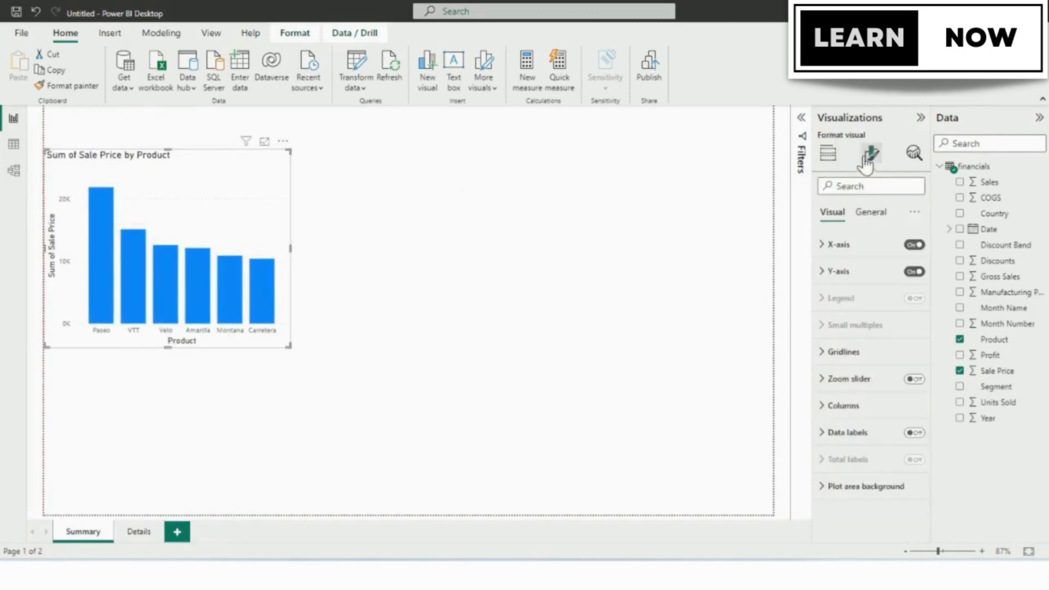
{"action": "left_click", "coordinate": [873, 213]}
{"action": "left_click", "coordinate": [825, 299]}
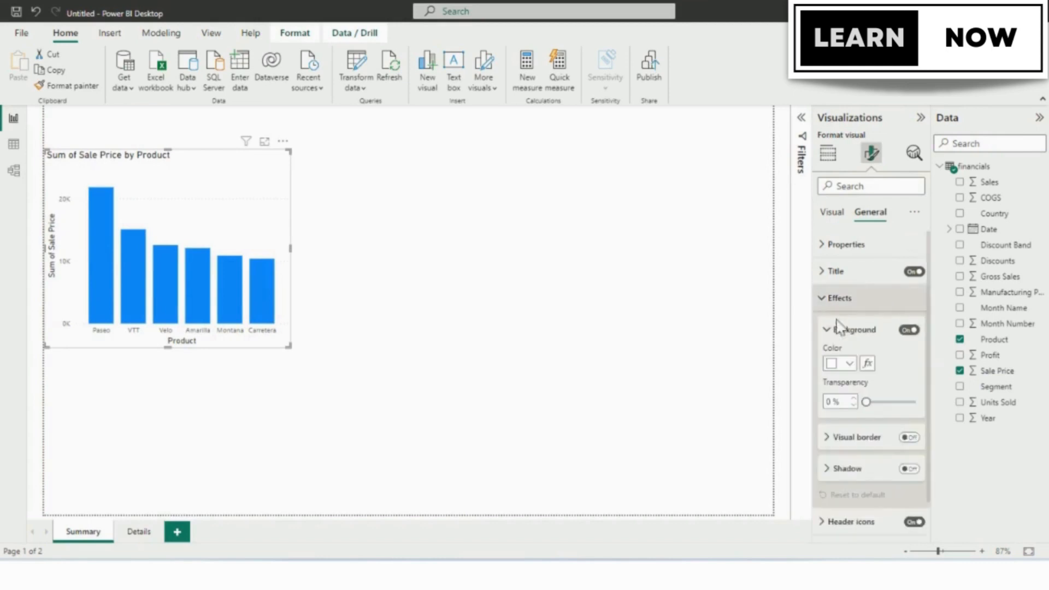
{"action": "left_click", "coordinate": [909, 469]}
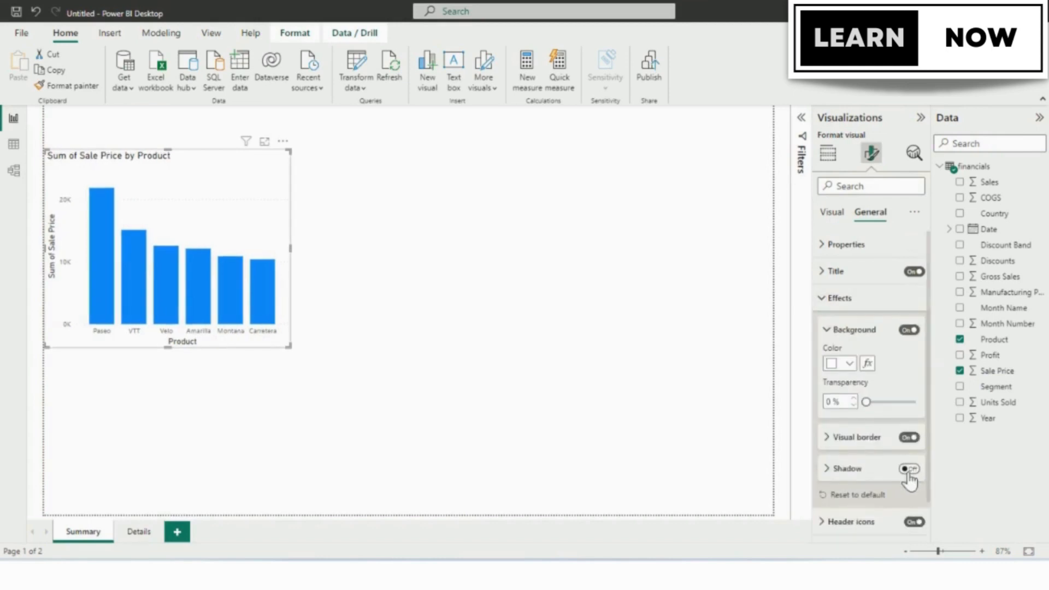
{"action": "left_click", "coordinate": [500, 323]}
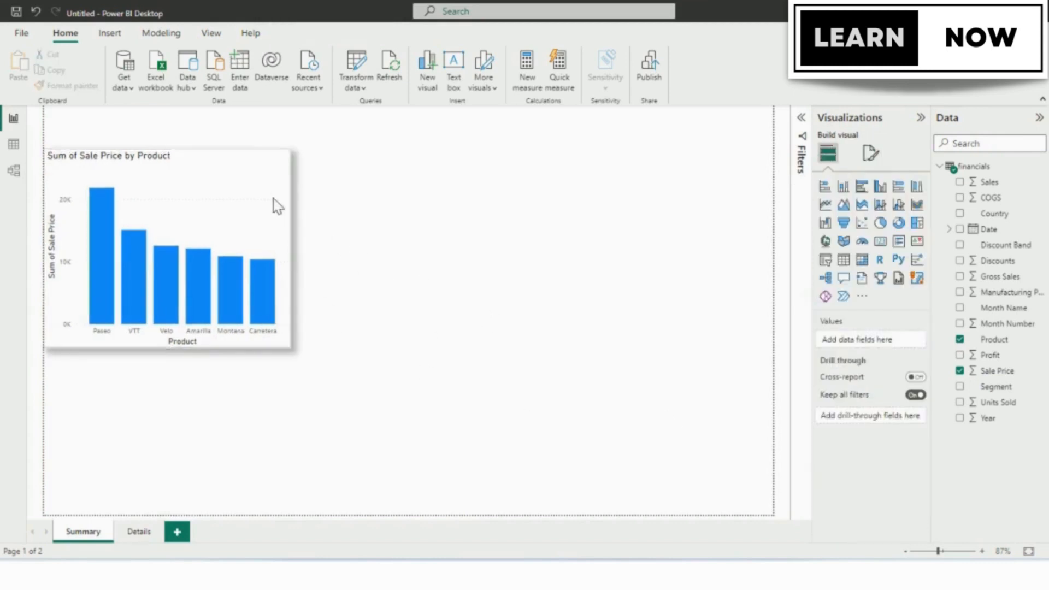
{"action": "left_click", "coordinate": [269, 174]}
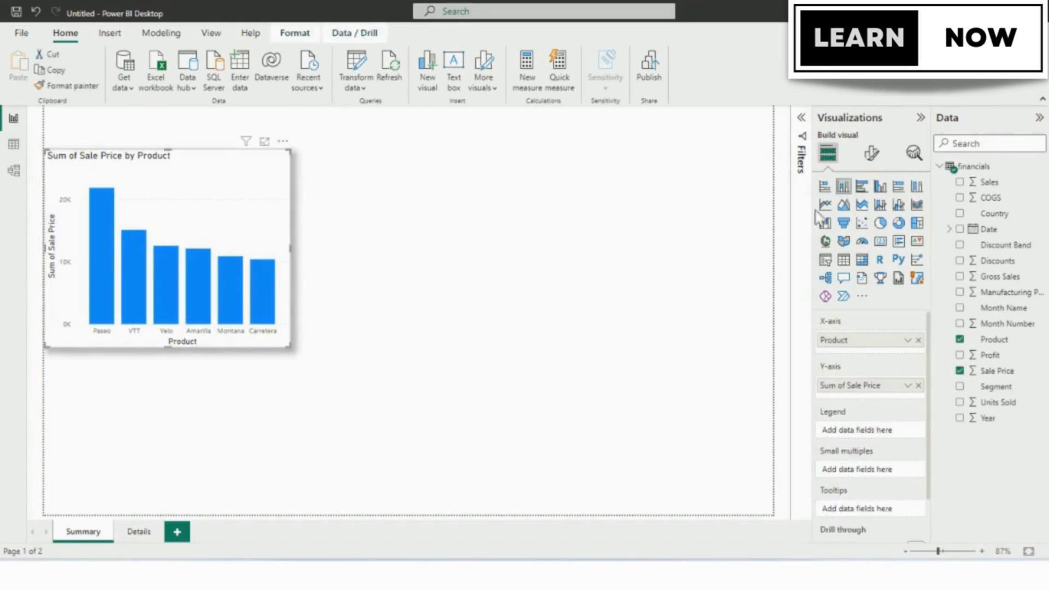
{"action": "left_click", "coordinate": [400, 224]}
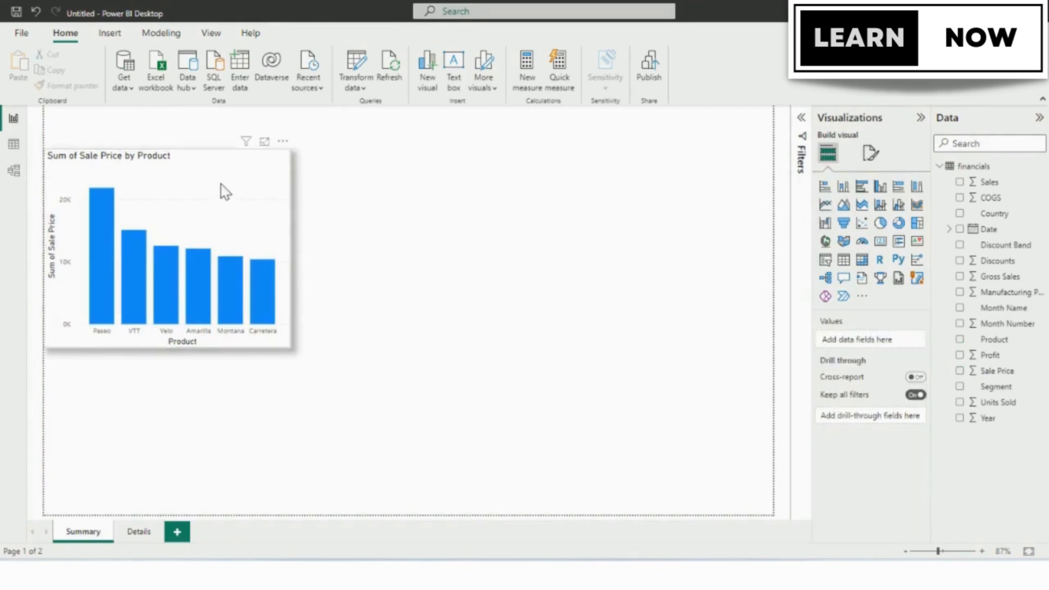
Duplicate the column chart and place the copy directly to the right of the original.
{"action": "left_click", "coordinate": [224, 181]}
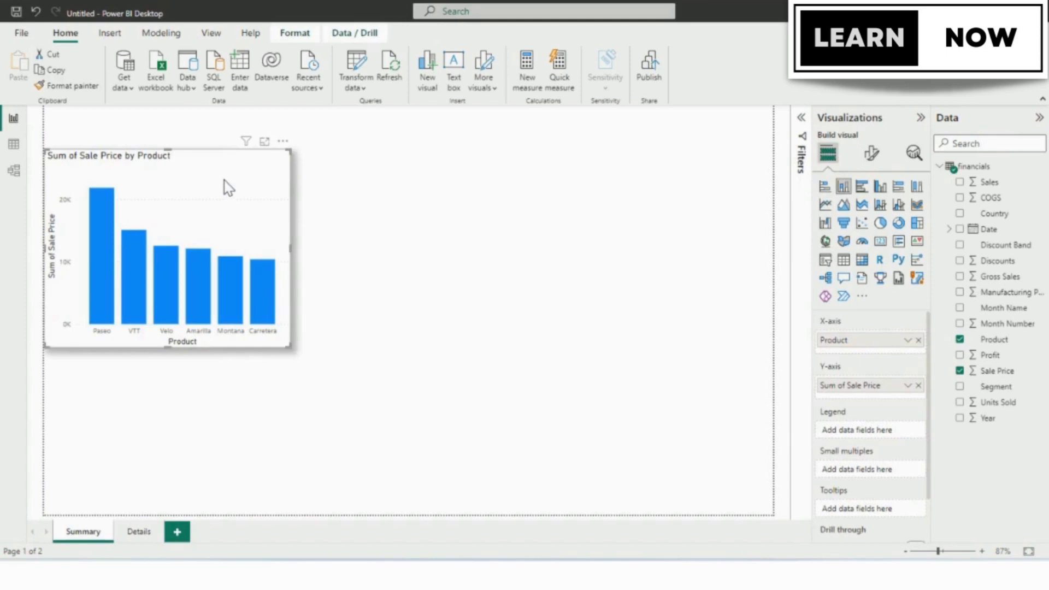
{"action": "key", "text": "ctrl+c"}
{"action": "key", "text": "ctrl+v"}
{"action": "left_click_drag", "start_coordinate": [224, 180], "coordinate": [470, 174]}
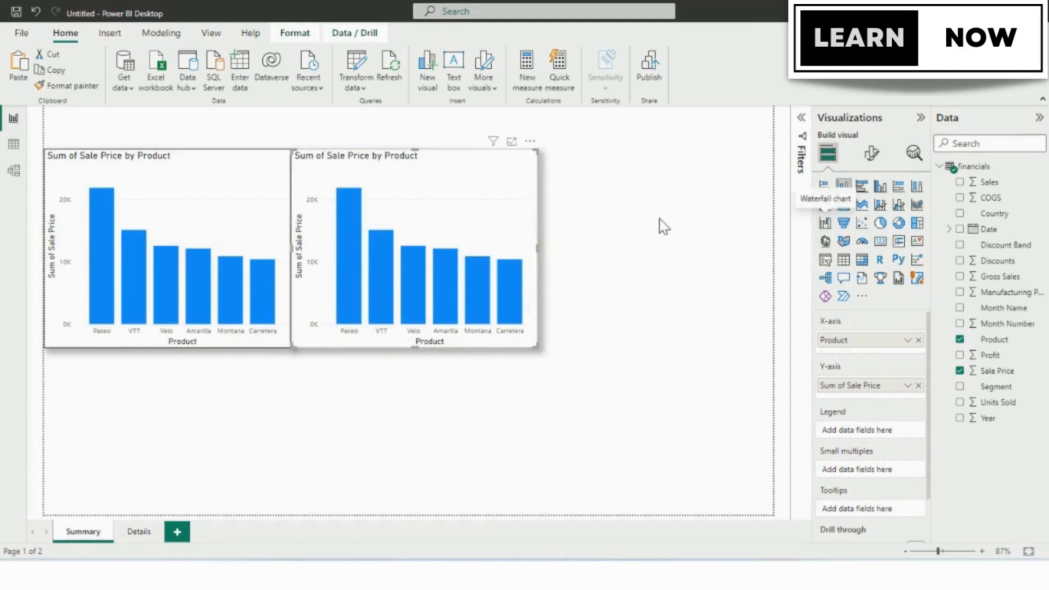
Convert the copied chart to a line chart with Date on the X-axis and Product as the legend.
{"action": "left_click", "coordinate": [827, 207]}
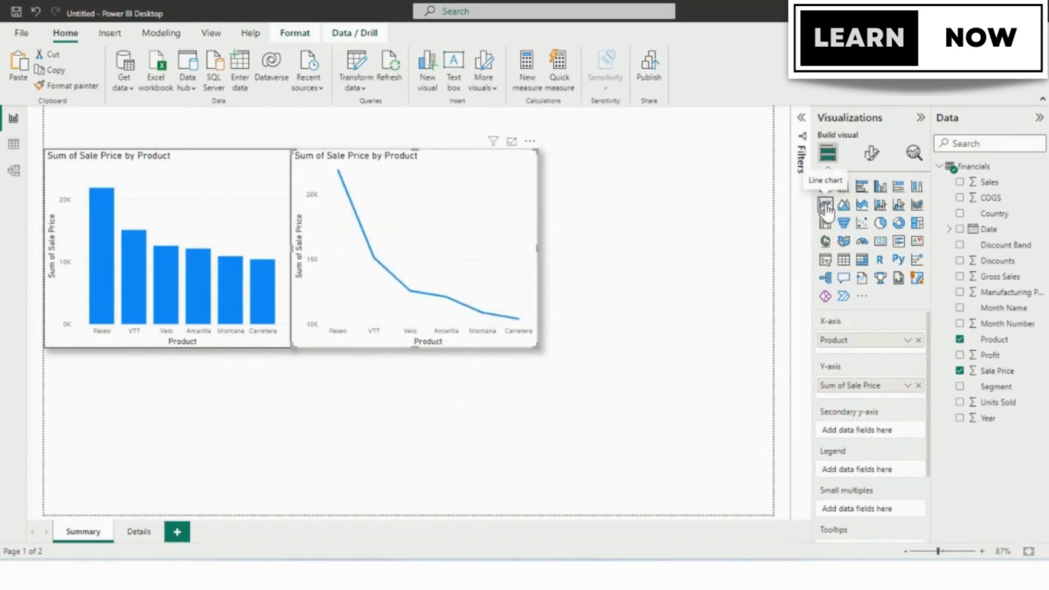
{"action": "left_click_drag", "start_coordinate": [867, 348], "coordinate": [856, 471]}
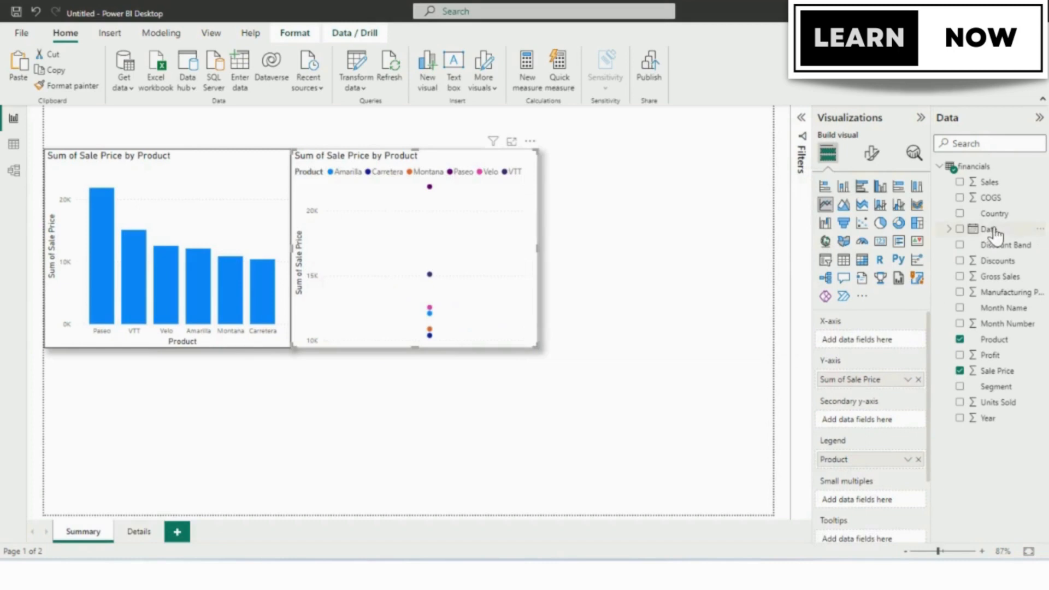
{"action": "left_click_drag", "start_coordinate": [995, 234], "coordinate": [853, 340]}
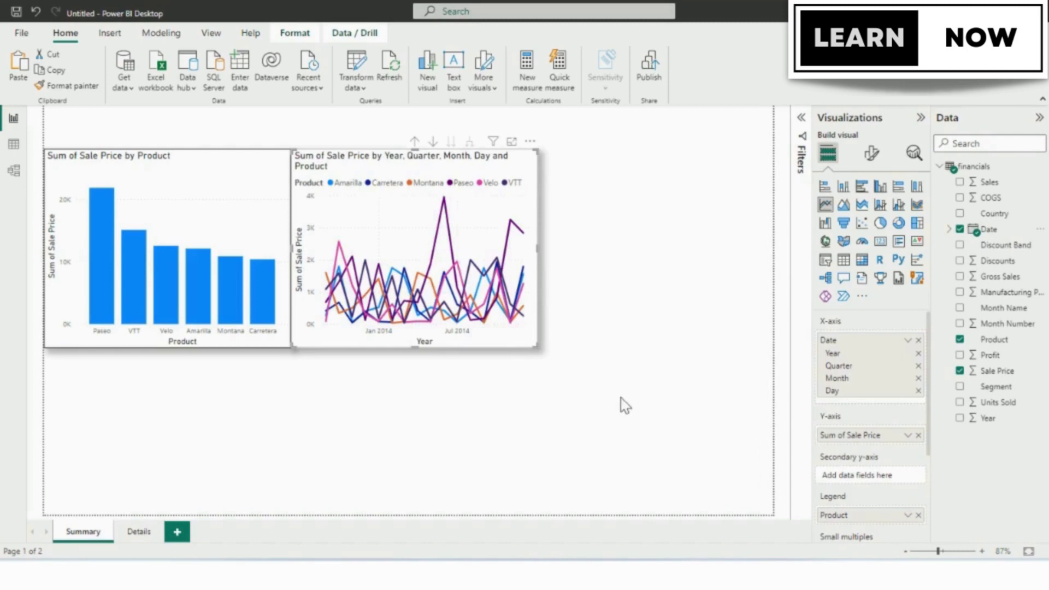
{"action": "left_click", "coordinate": [557, 385]}
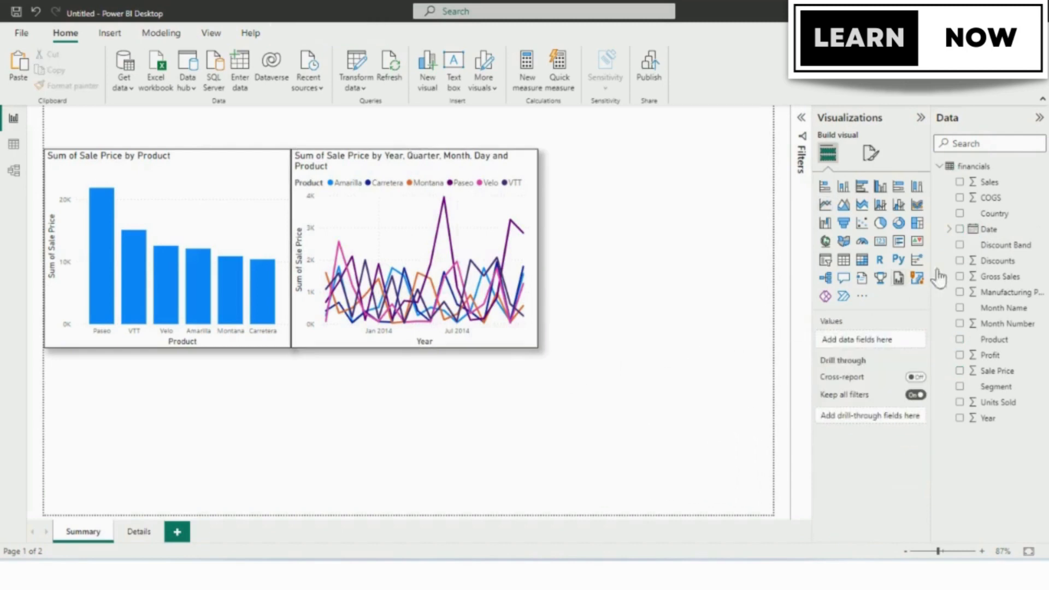
Add a map with Country as its location to the right of the line chart and extend its height to match.
{"action": "left_click", "coordinate": [826, 243]}
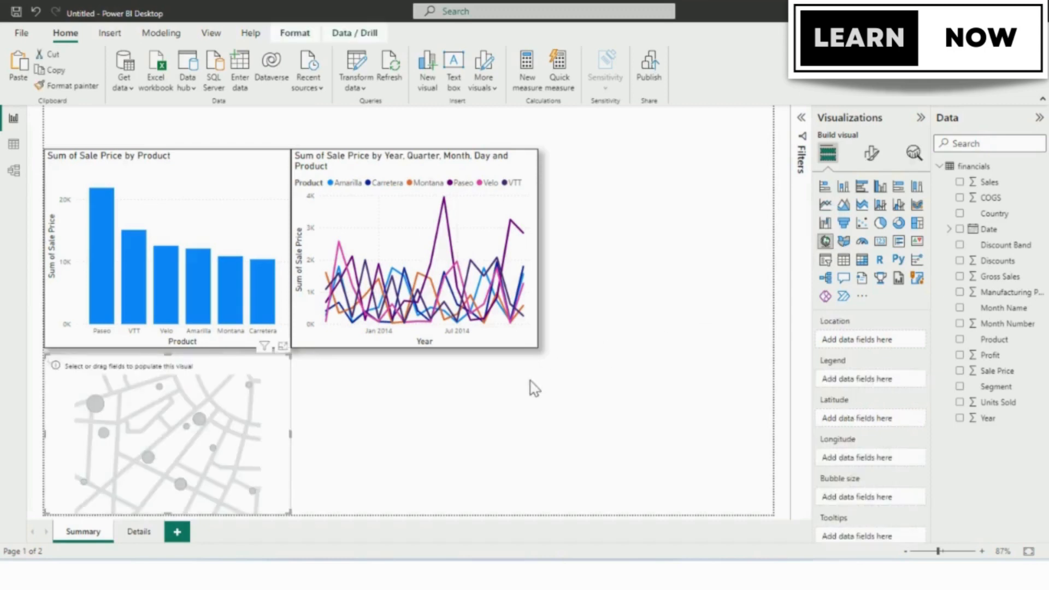
{"action": "left_click_drag", "start_coordinate": [267, 416], "coordinate": [771, 213]}
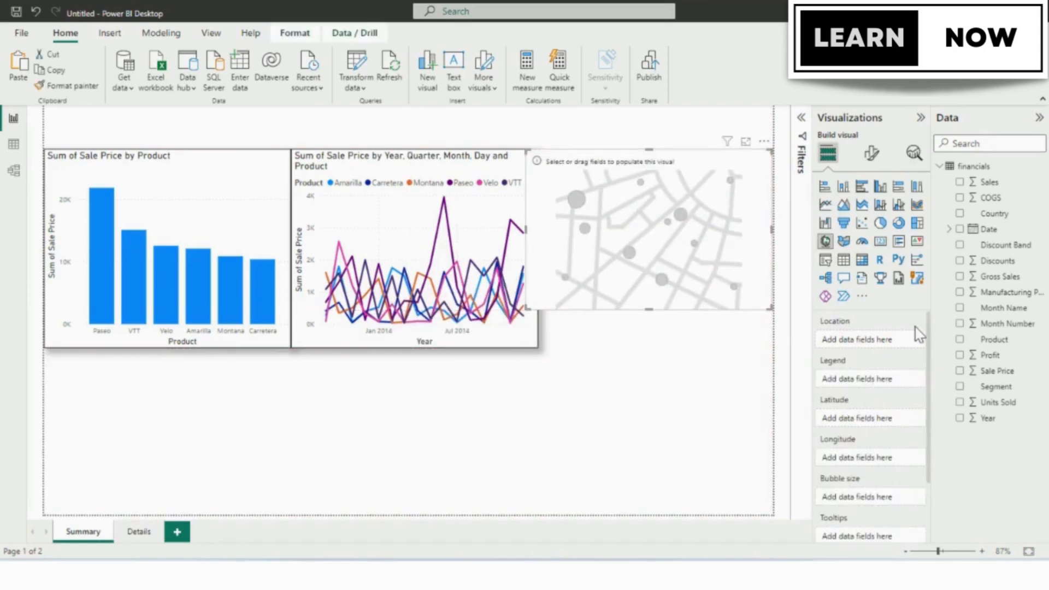
{"action": "left_click_drag", "start_coordinate": [994, 212], "coordinate": [882, 347]}
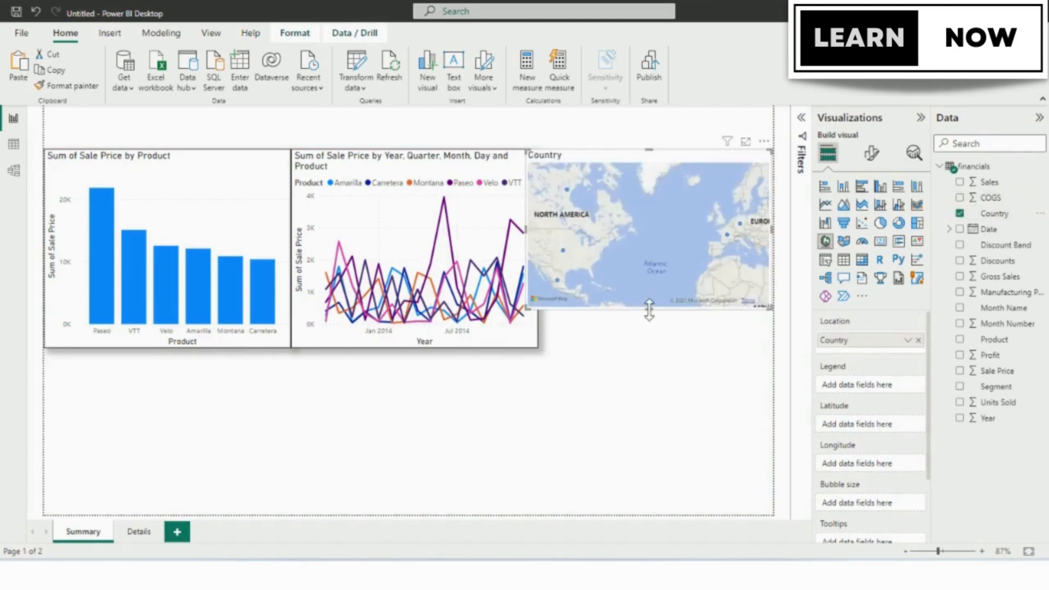
{"action": "left_click_drag", "start_coordinate": [651, 312], "coordinate": [656, 354]}
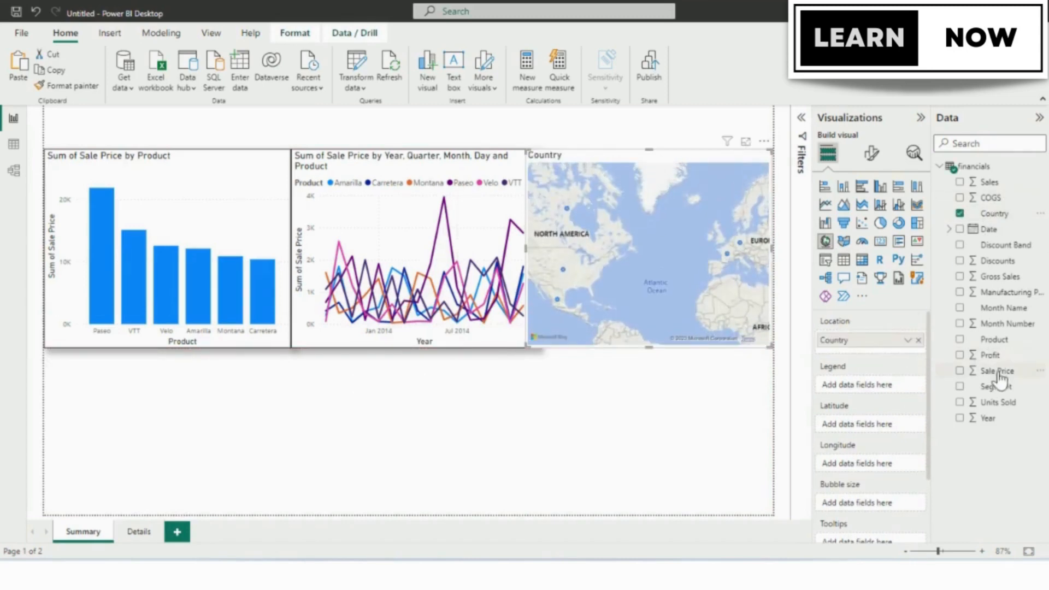
Set Sale Price as the map's bubble size and copy the column chart's formatting onto the map with Format Painter.
{"action": "left_click_drag", "start_coordinate": [995, 371], "coordinate": [881, 500]}
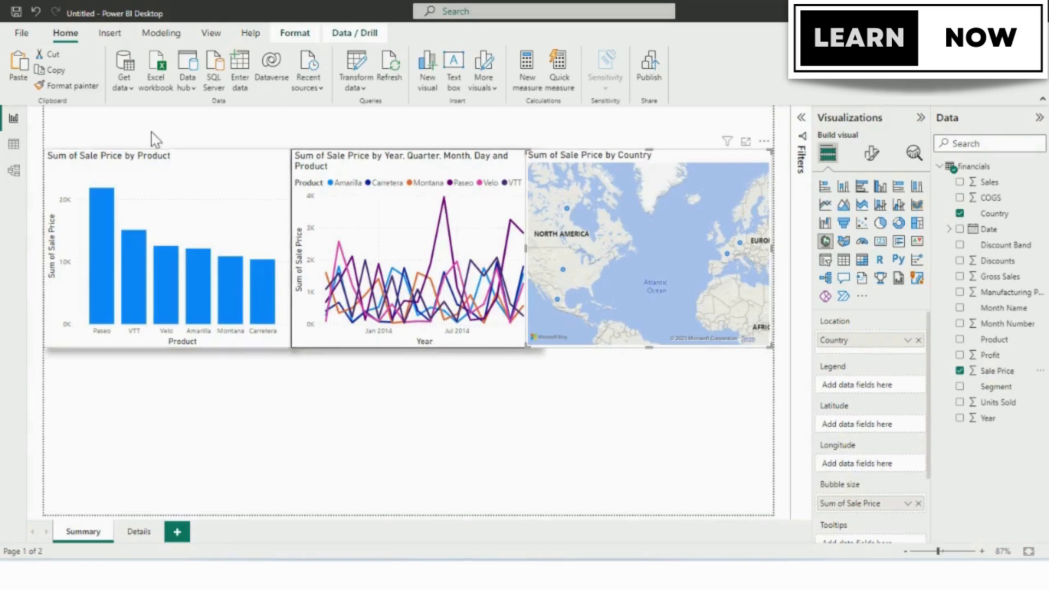
{"action": "left_click", "coordinate": [54, 82]}
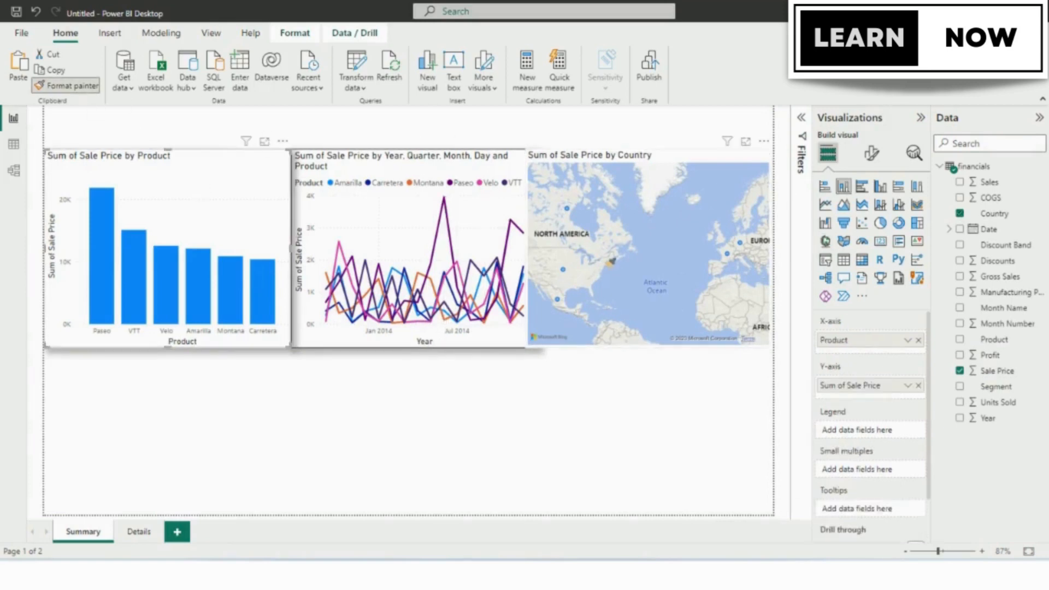
{"action": "left_click", "coordinate": [614, 260]}
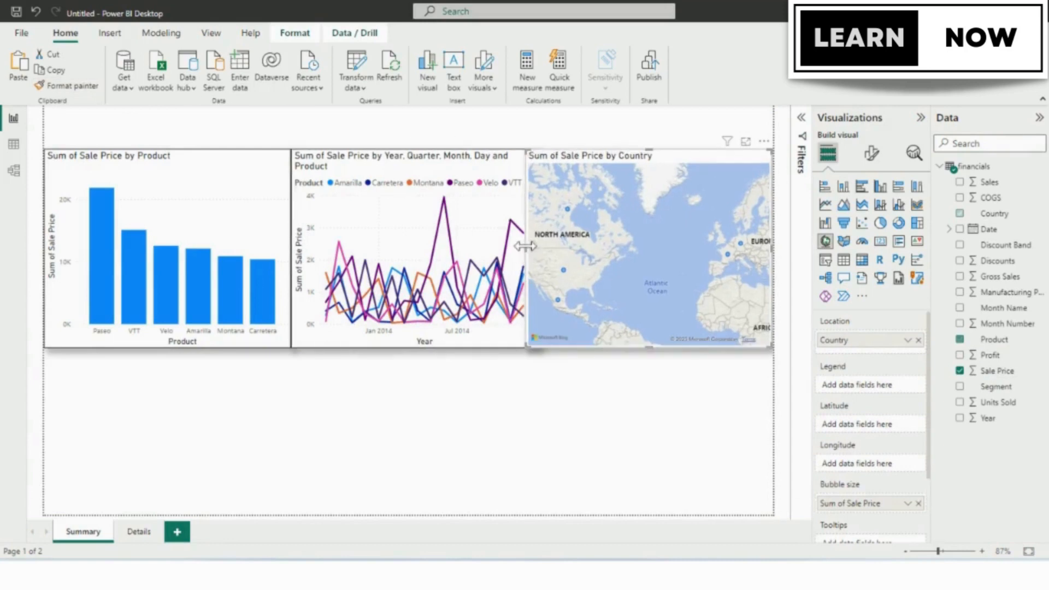
{"action": "left_click_drag", "start_coordinate": [530, 255], "coordinate": [527, 248]}
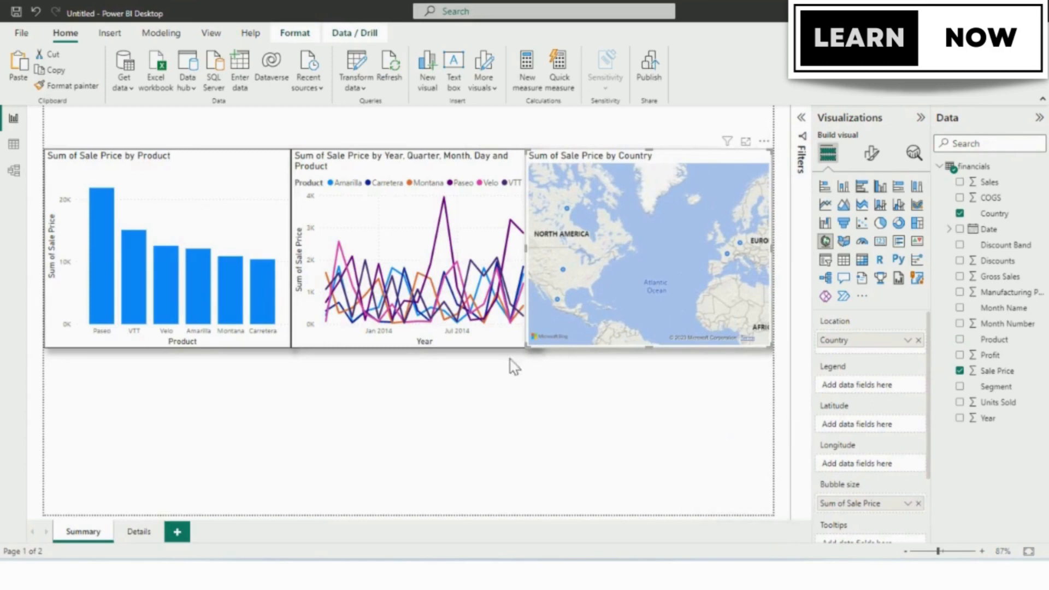
Add a stacked bar chart below the column chart with Product on the Y-axis and Sale Price on the X-axis.
{"action": "left_click", "coordinate": [234, 404]}
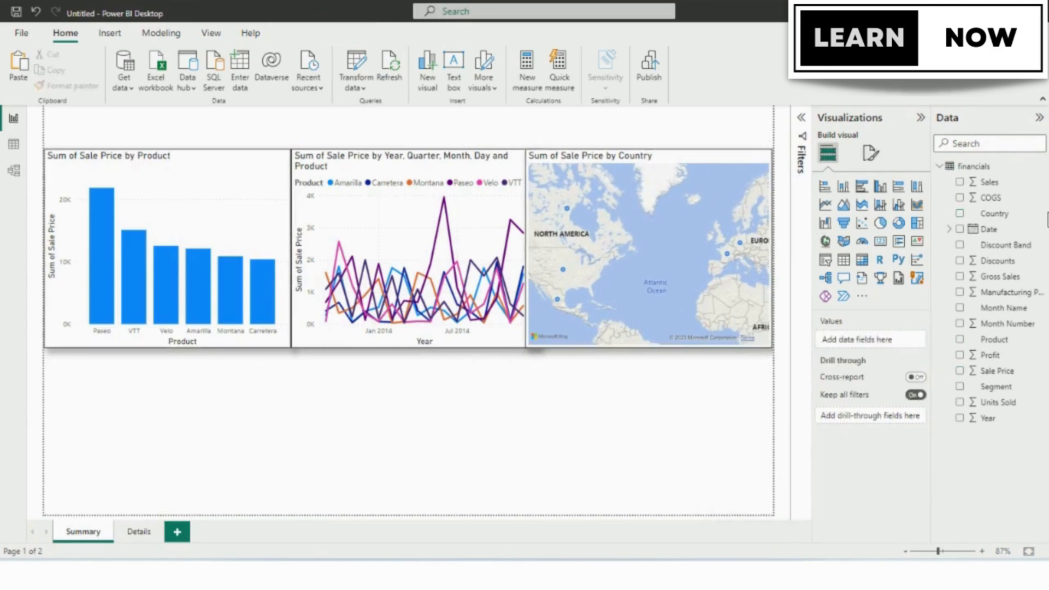
{"action": "left_click", "coordinate": [826, 189]}
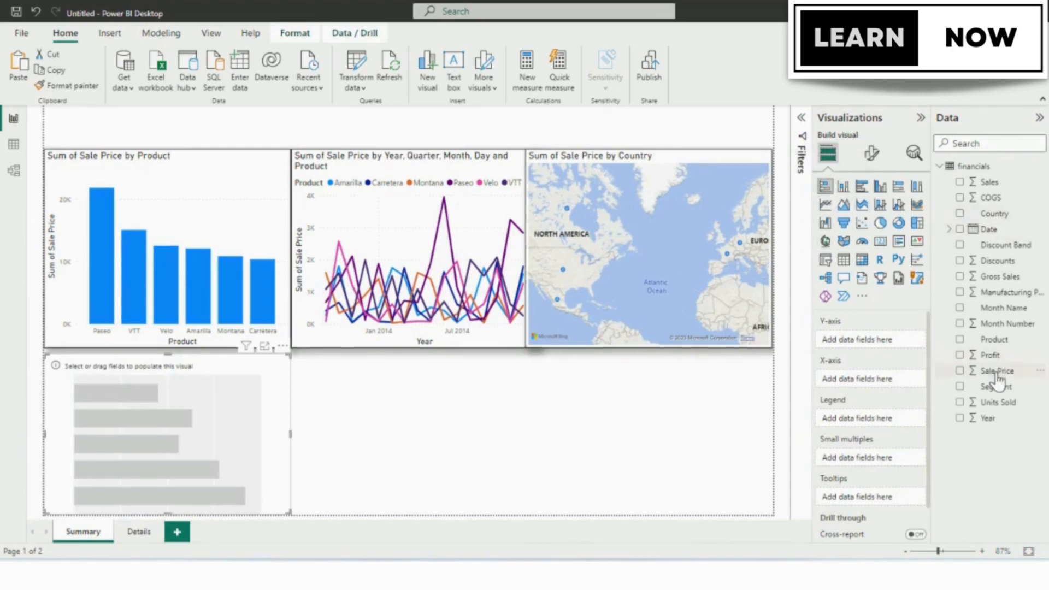
{"action": "left_click", "coordinate": [992, 344]}
{"action": "left_click_drag", "start_coordinate": [992, 353], "coordinate": [831, 342]}
{"action": "left_click_drag", "start_coordinate": [995, 372], "coordinate": [888, 396]}
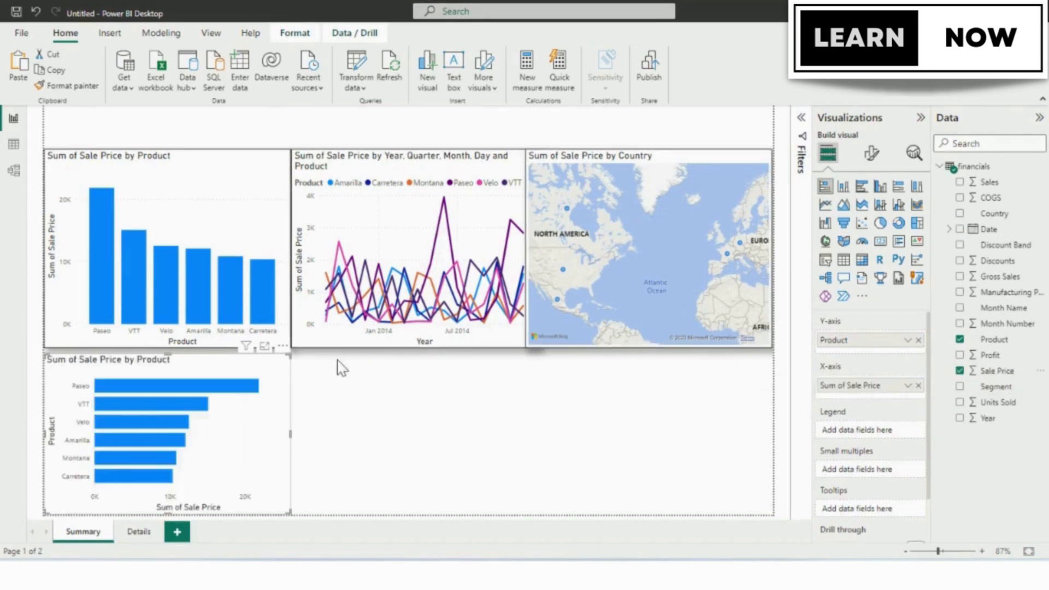
Copy the column chart's formatting onto the new bar chart with Format Painter.
{"action": "left_click", "coordinate": [250, 216]}
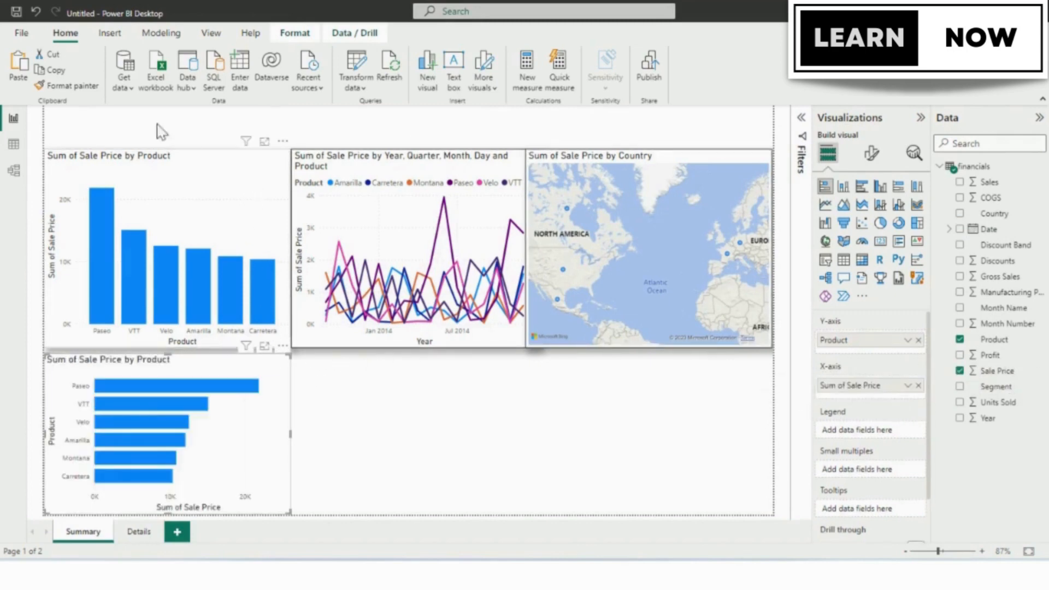
{"action": "left_click", "coordinate": [84, 89]}
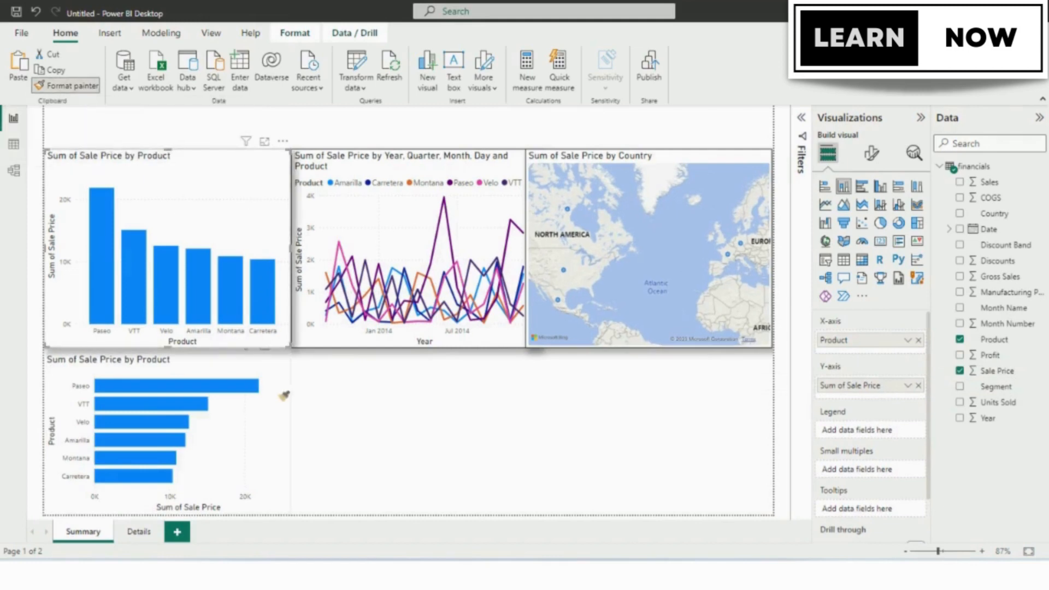
{"action": "left_click", "coordinate": [289, 436]}
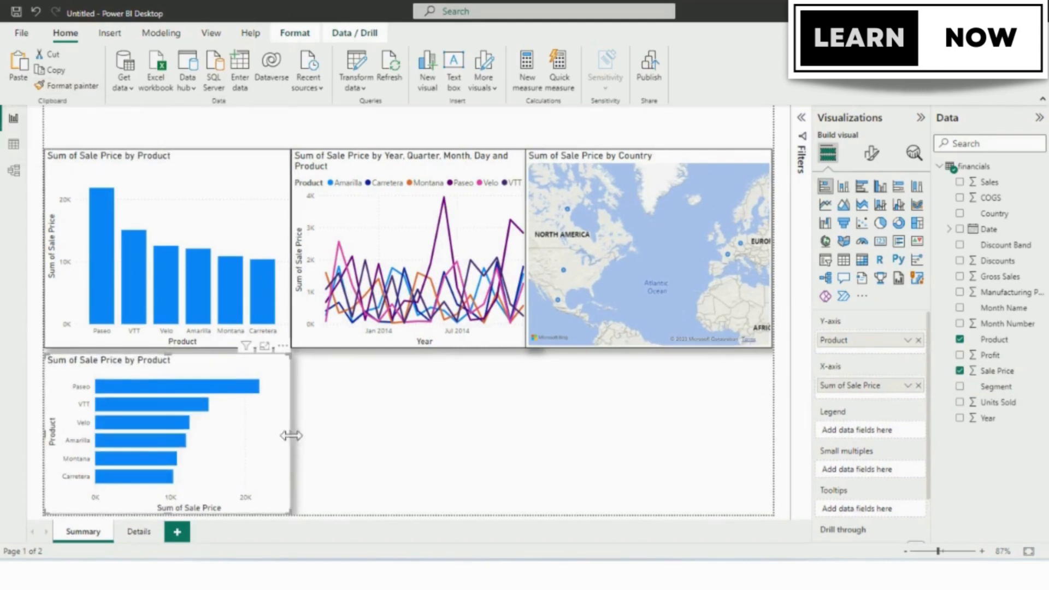
{"action": "left_click", "coordinate": [339, 420]}
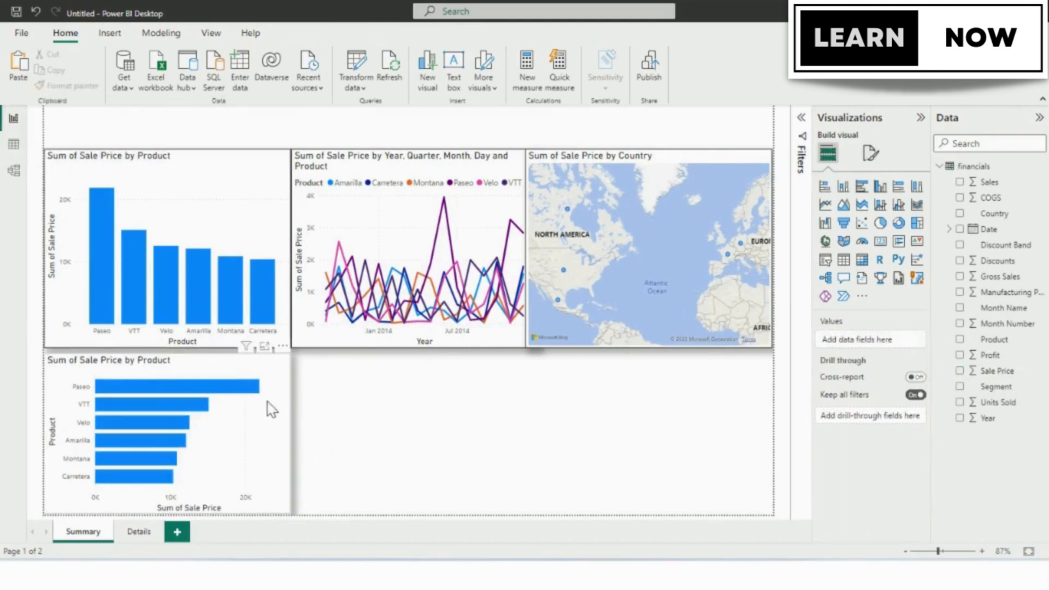
Increase the bar chart's height and align it with the bottom edge of the page, overlapping the column chart.
{"action": "left_click_drag", "start_coordinate": [272, 408], "coordinate": [218, 356]}
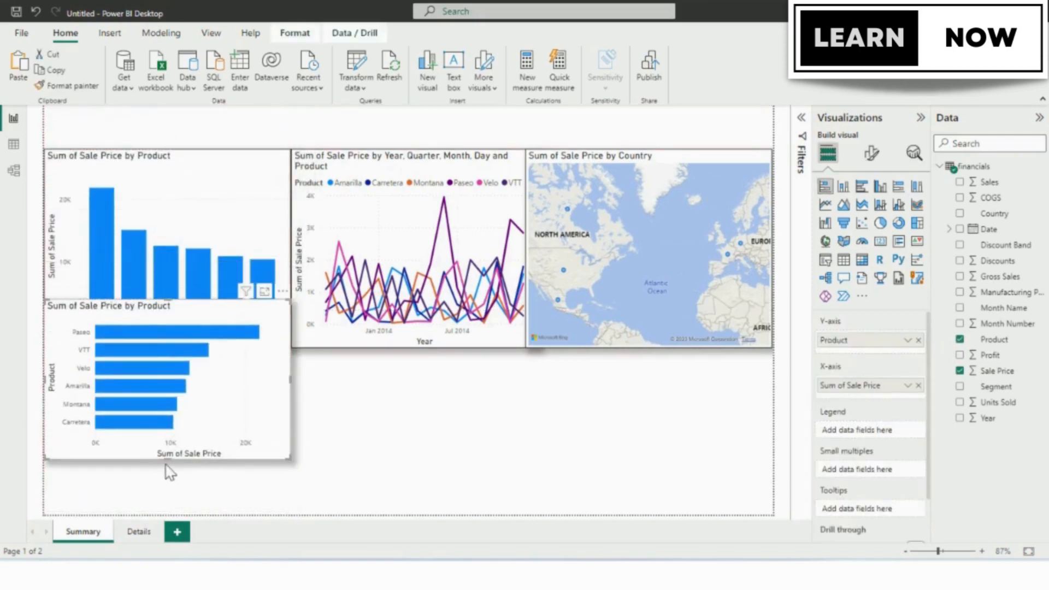
{"action": "left_click_drag", "start_coordinate": [166, 462], "coordinate": [159, 500]}
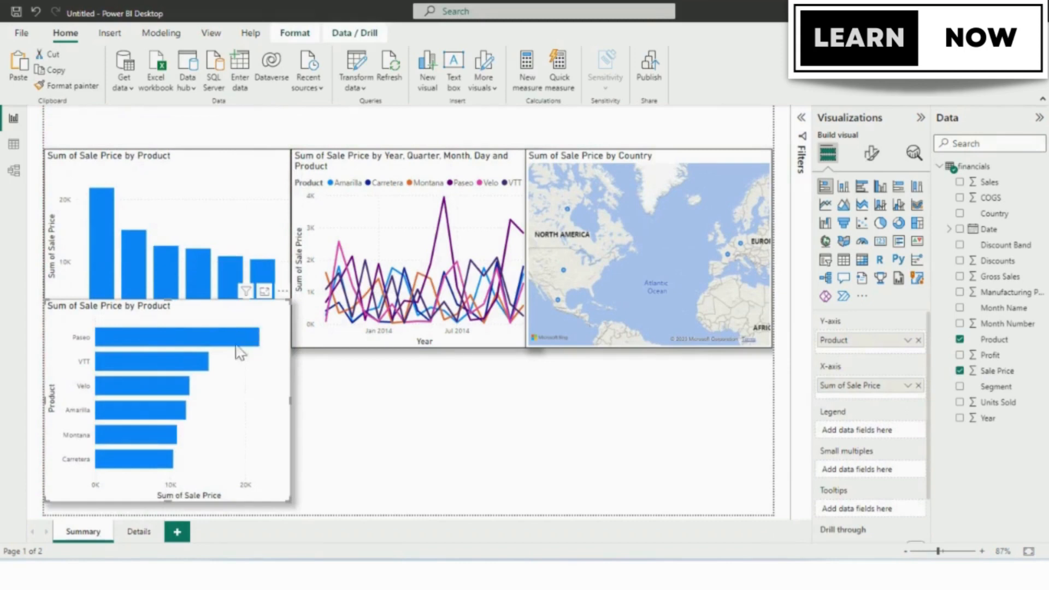
{"action": "left_click_drag", "start_coordinate": [241, 352], "coordinate": [238, 365]}
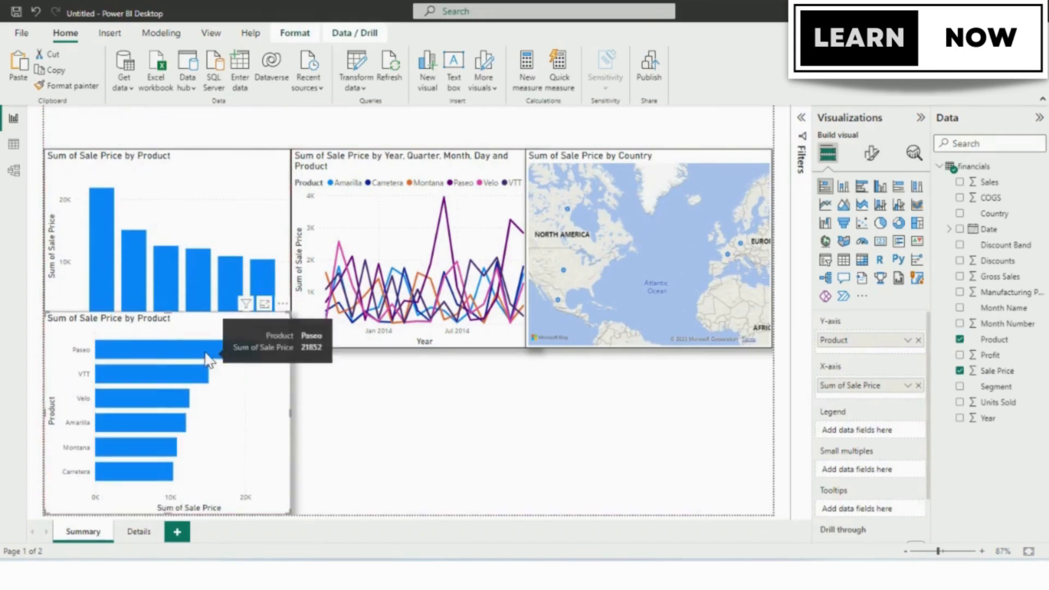
{"action": "left_click_drag", "start_coordinate": [205, 333], "coordinate": [155, 363]}
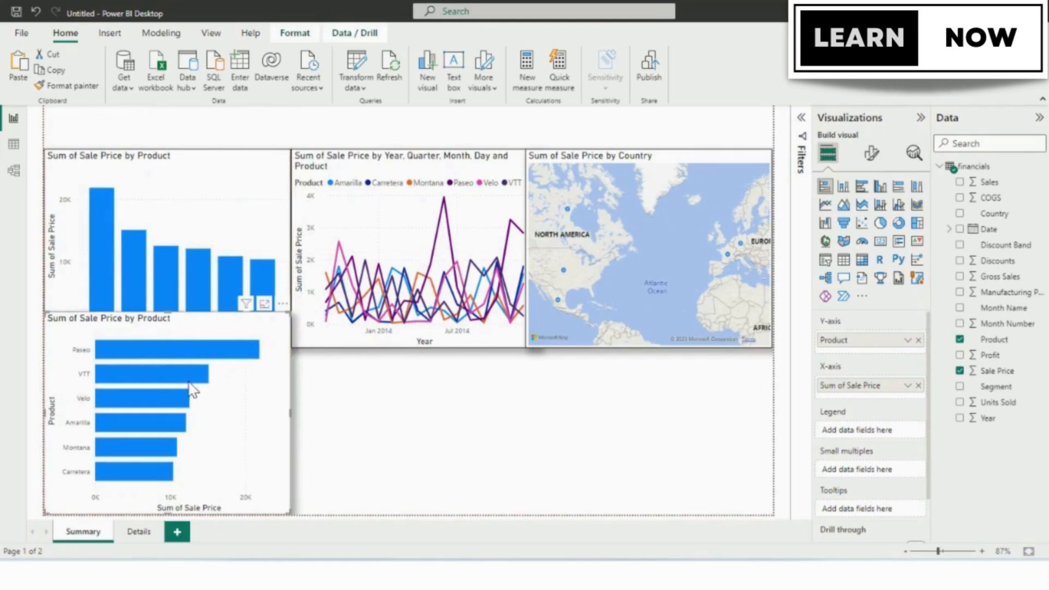
{"action": "left_click", "coordinate": [370, 429]}
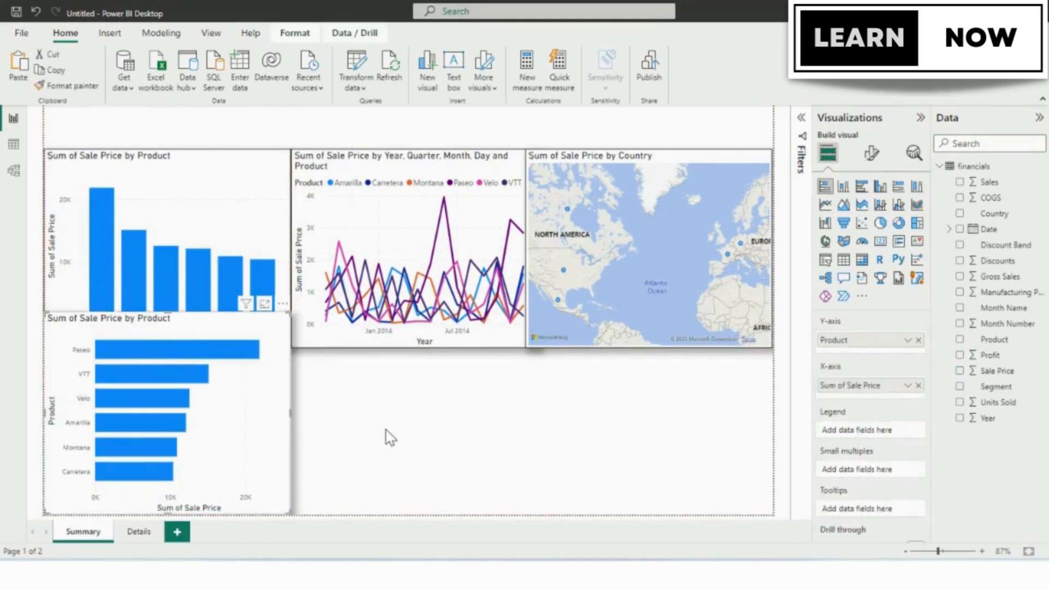
Duplicate the bar chart, place the copy directly to its right, and convert the copy to a donut chart.
{"action": "left_click", "coordinate": [226, 437]}
{"action": "key", "text": "ctrl+c"}
{"action": "key", "text": "ctrl+v"}
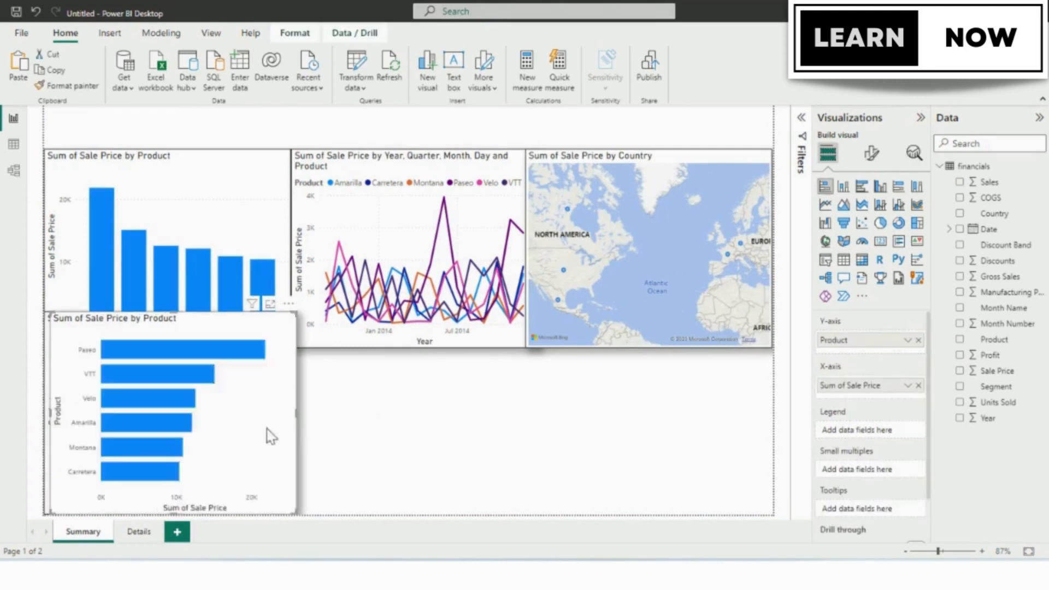
{"action": "left_click_drag", "start_coordinate": [265, 434], "coordinate": [464, 459]}
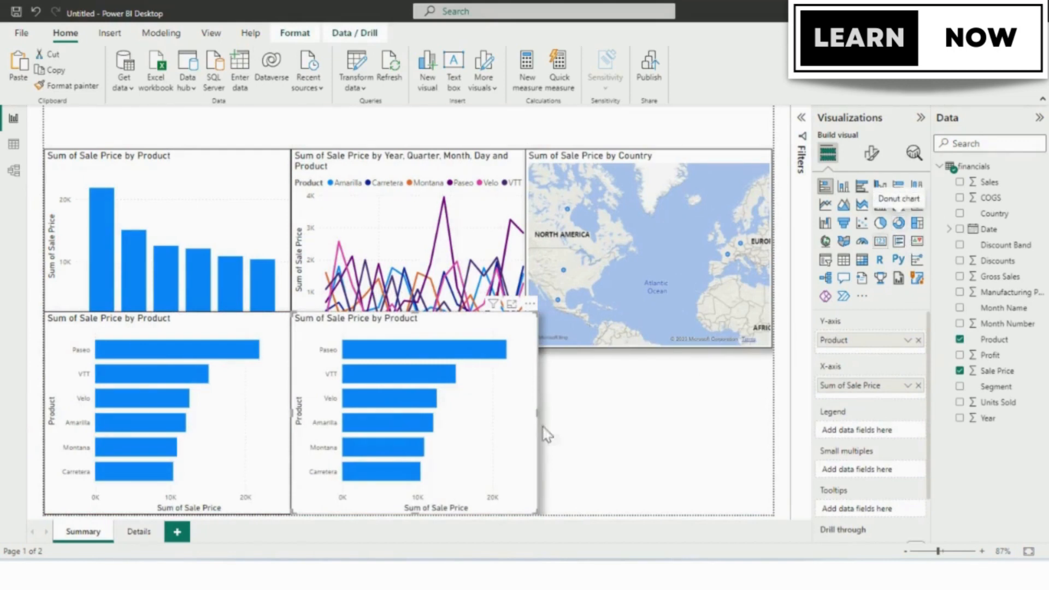
{"action": "left_click", "coordinate": [899, 224]}
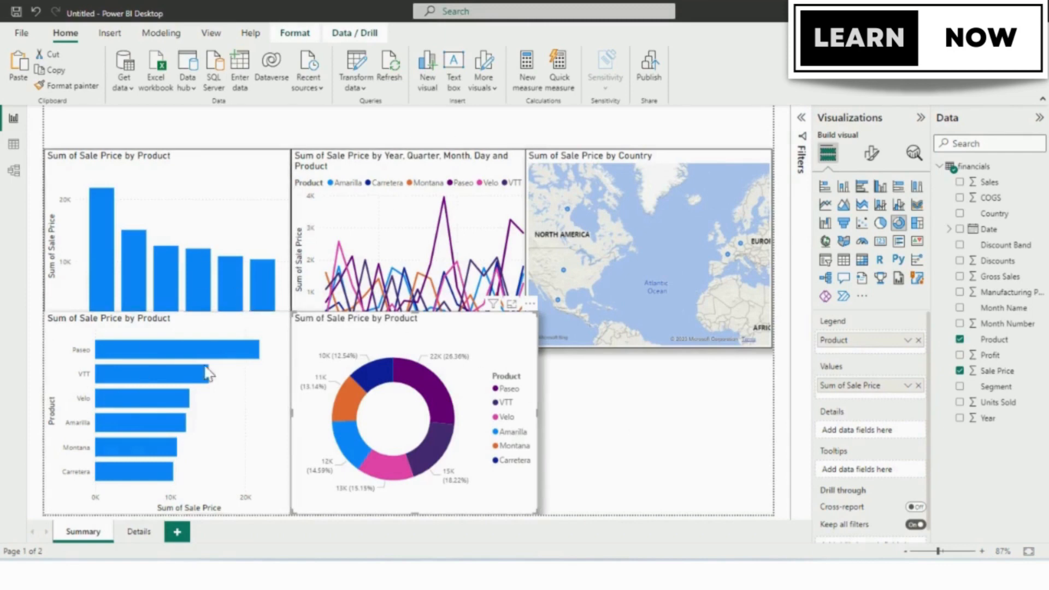
Set the Summary page's canvas type to Custom with a height of 900 px.
{"action": "left_click", "coordinate": [670, 453]}
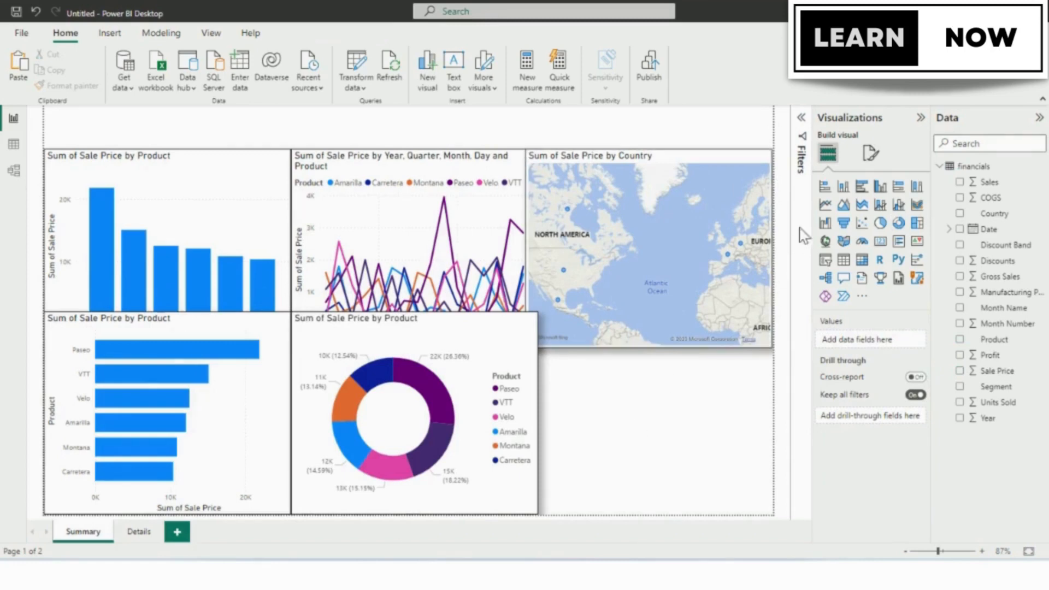
{"action": "left_click", "coordinate": [870, 154]}
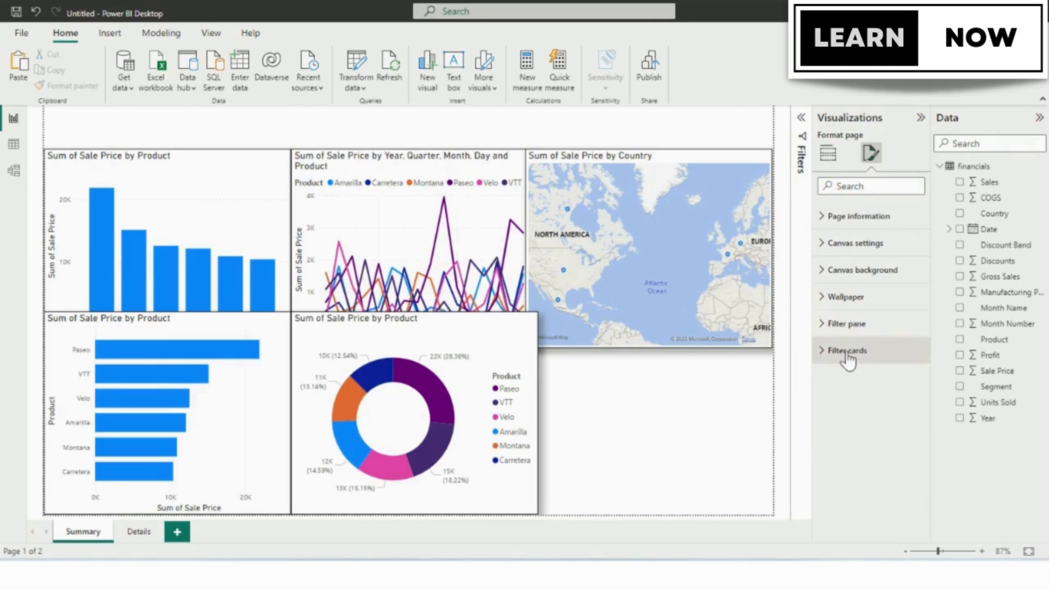
{"action": "left_click", "coordinate": [825, 247]}
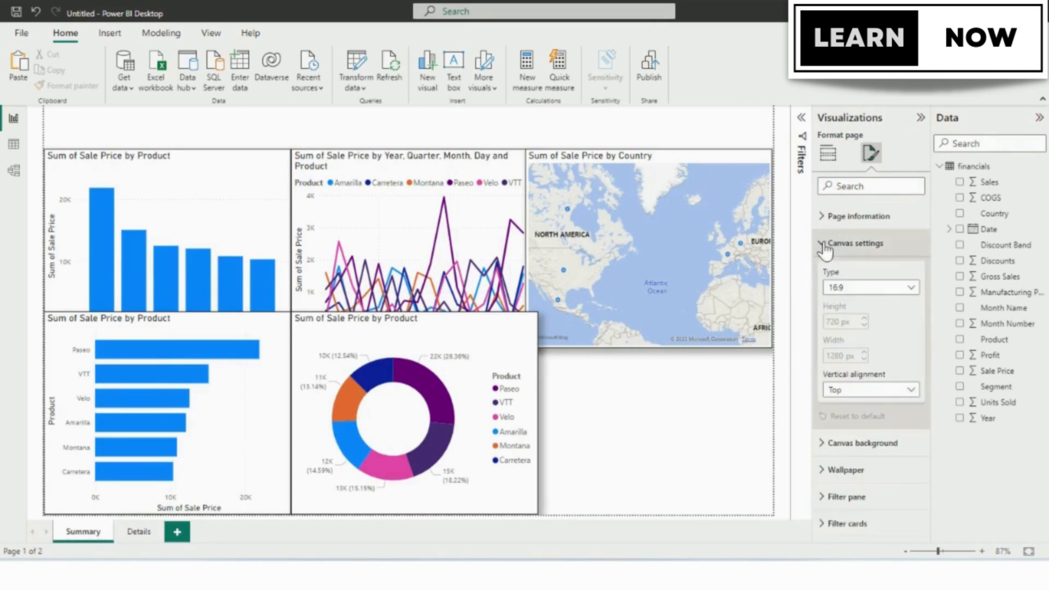
{"action": "left_click", "coordinate": [848, 291]}
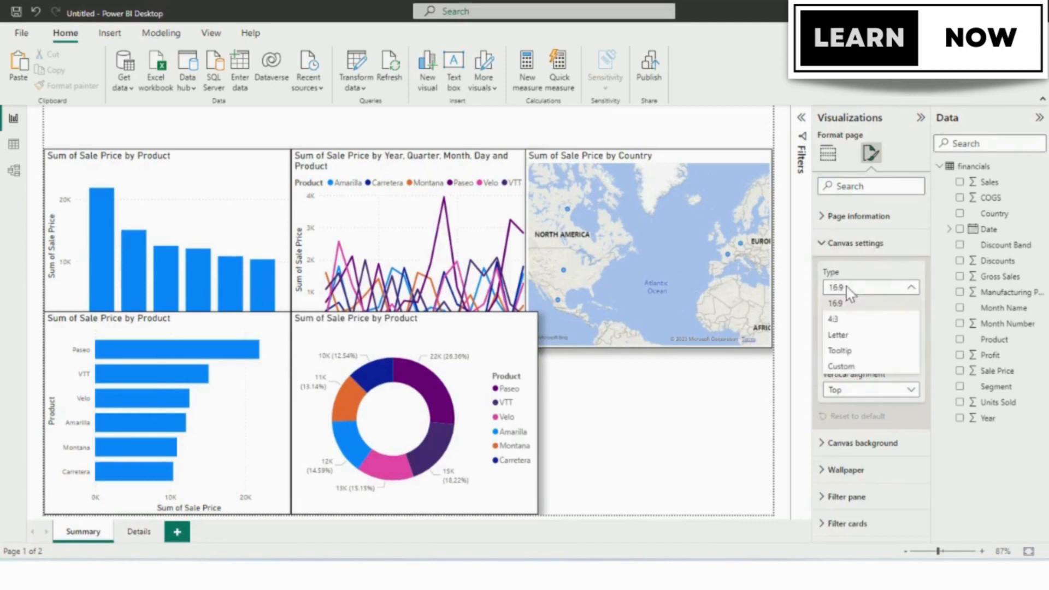
{"action": "left_click", "coordinate": [847, 372]}
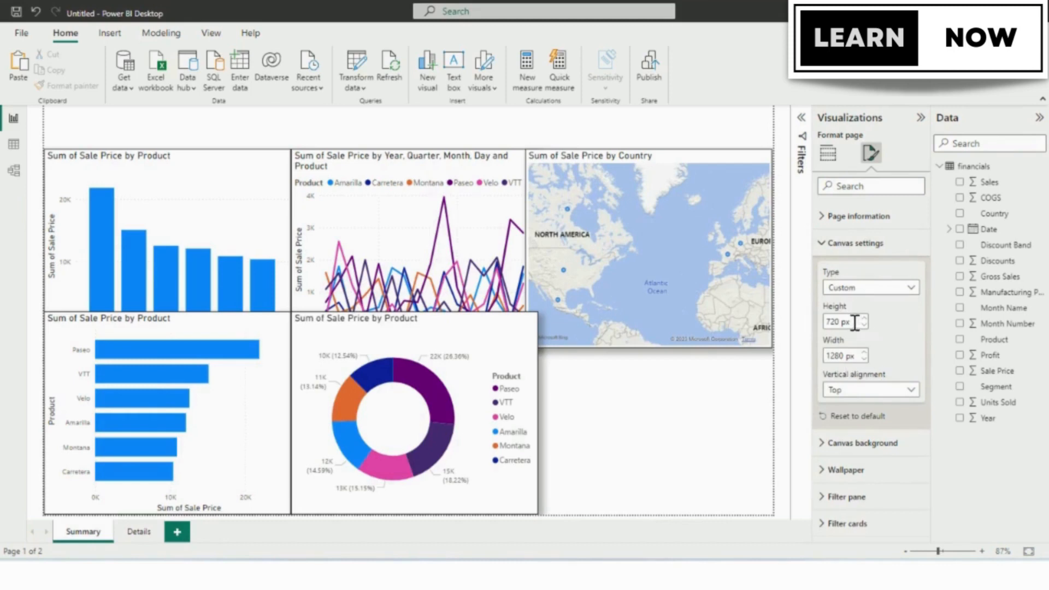
{"action": "type", "text": "900"}
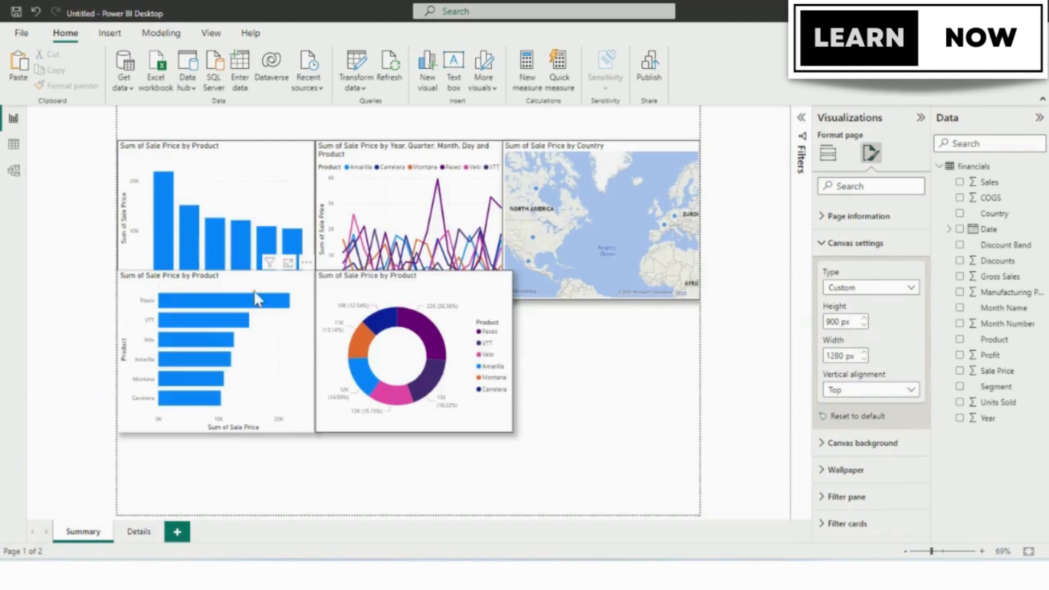
Move the bar and donut charts down so they sit directly below the upper row of visuals.
{"action": "mouse_move", "coordinate": [240, 372]}
{"action": "left_mouse_down"}
{"action": "mouse_move", "coordinate": [257, 417]}
{"action": "mouse_move", "coordinate": [253, 333]}
{"action": "mouse_move", "coordinate": [250, 361]}
{"action": "left_mouse_up"}
{"action": "left_click_drag", "start_coordinate": [414, 301], "coordinate": [414, 331]}
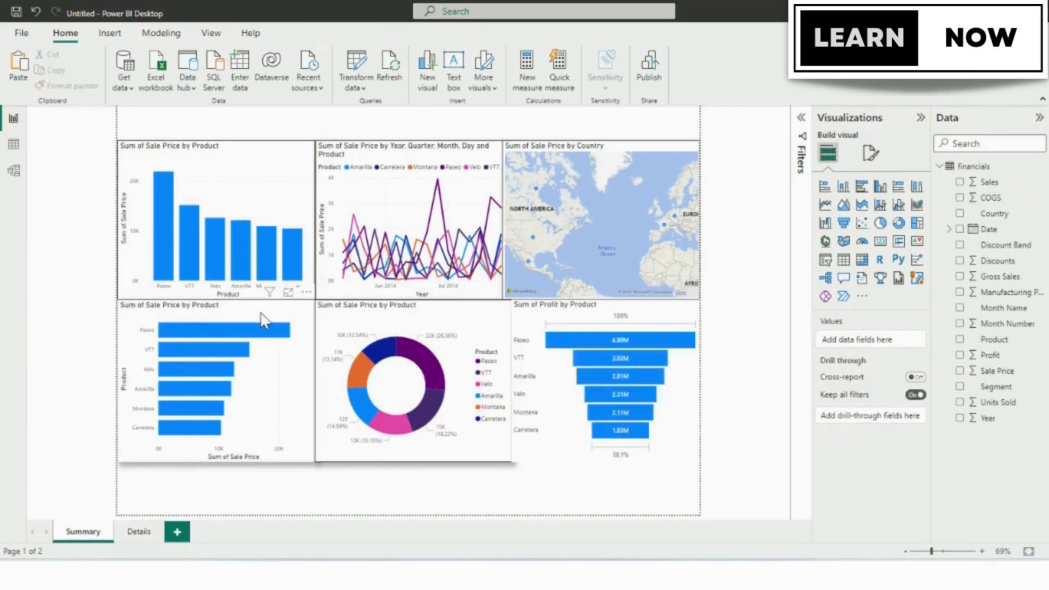
Make the empty visual beside the donut chart a funnel chart with Product as category and Profit as values.
{"action": "left_click", "coordinate": [261, 313]}
{"action": "left_click", "coordinate": [385, 319]}
{"action": "left_click", "coordinate": [553, 325]}
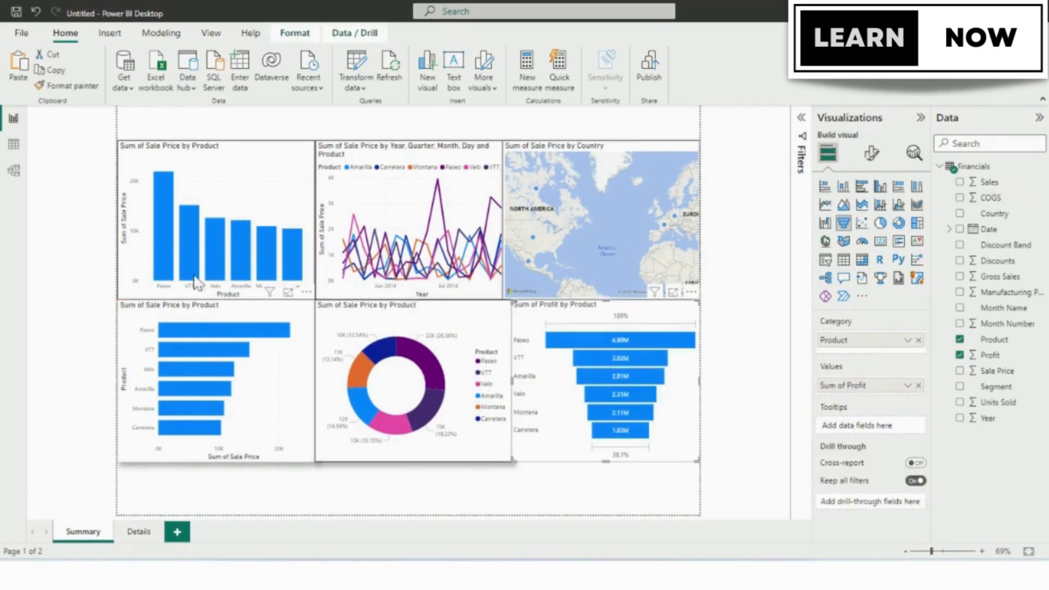
{"action": "key", "text": "ctrl+z"}
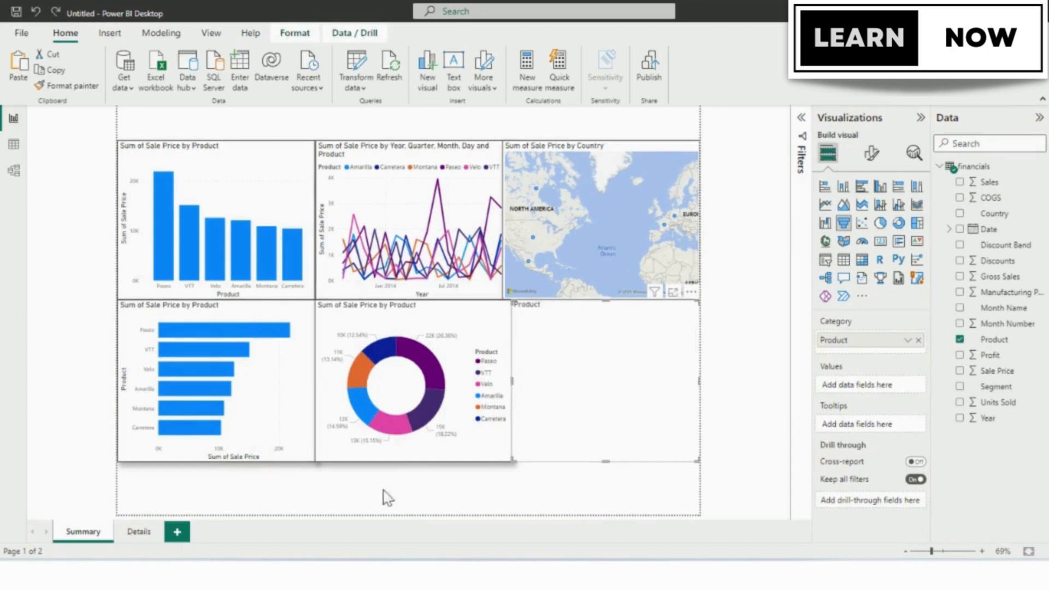
{"action": "left_click", "coordinate": [959, 355]}
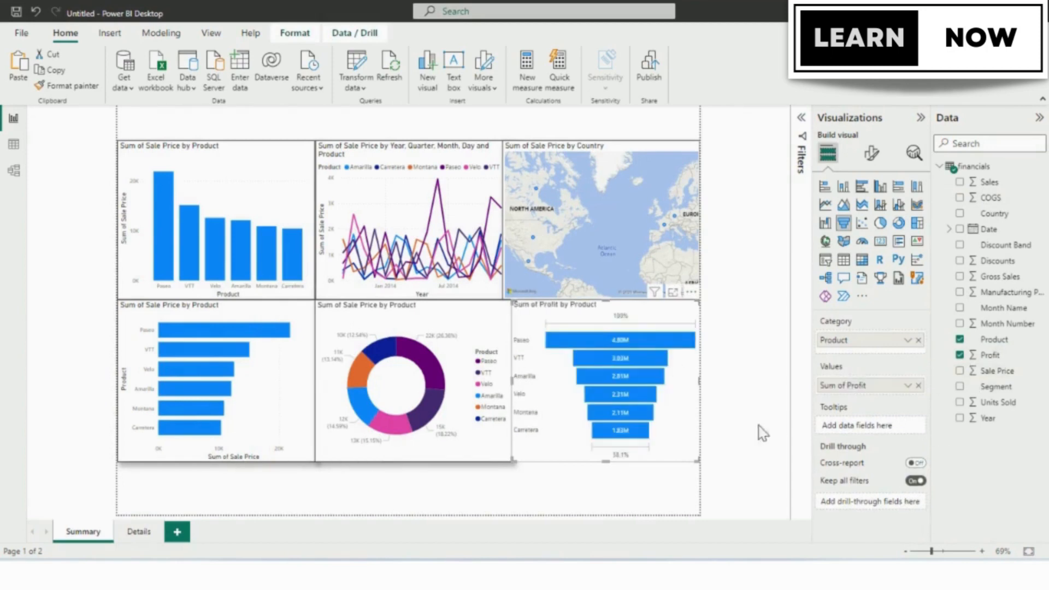
Convert the bar chart to a funnel chart and the Profit by Product visual to a treemap.
{"action": "left_click", "coordinate": [288, 322]}
{"action": "left_click", "coordinate": [844, 223]}
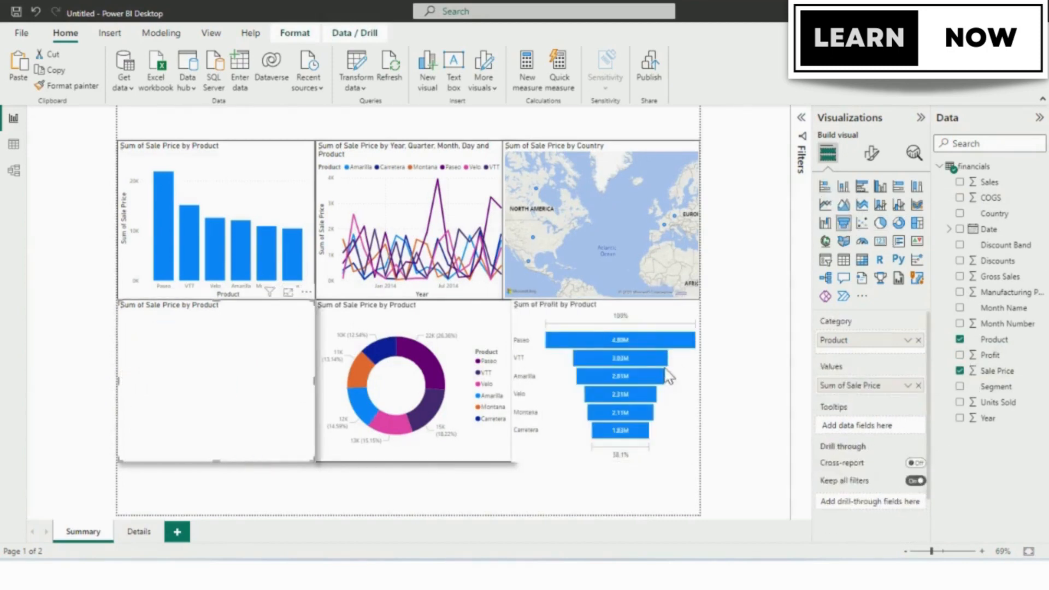
{"action": "left_click", "coordinate": [917, 224]}
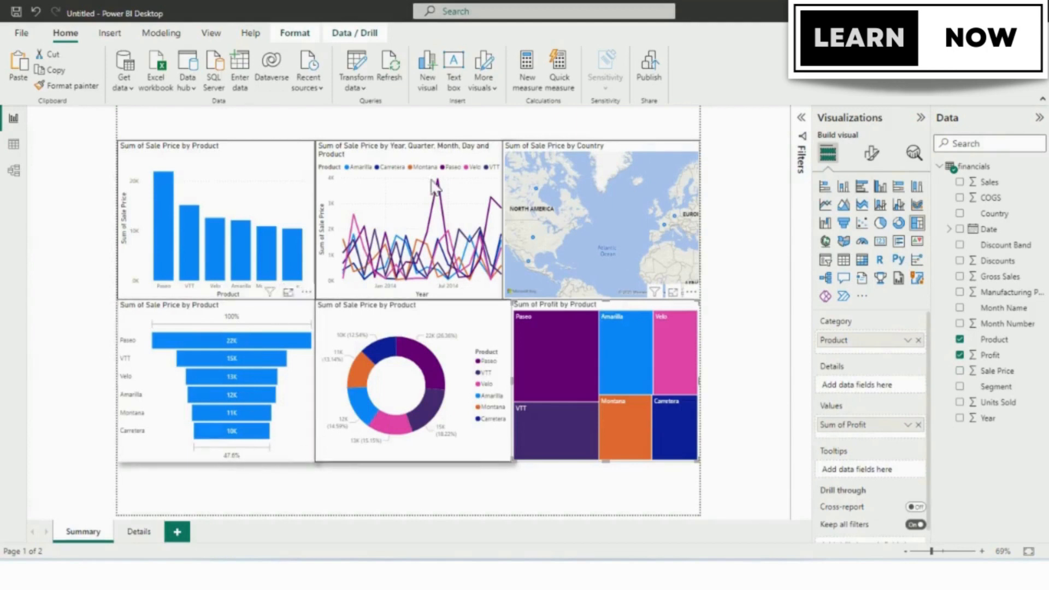
Select all six visuals and move them together down to the bottom of the page, leaving space above.
{"action": "left_click_drag", "start_coordinate": [138, 124], "coordinate": [607, 506]}
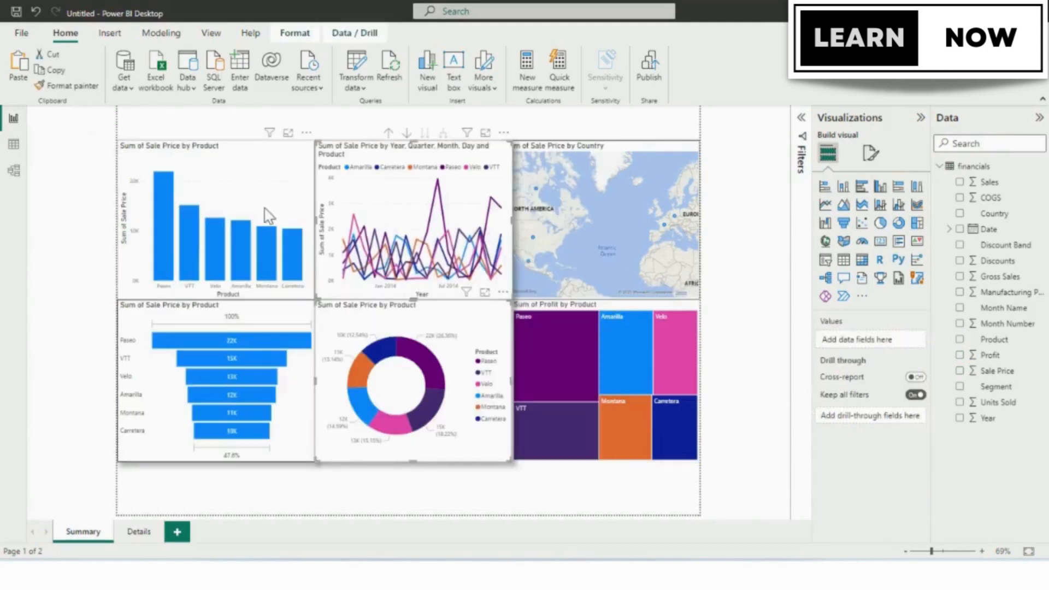
{"action": "left_click_drag", "start_coordinate": [411, 187], "coordinate": [411, 233]}
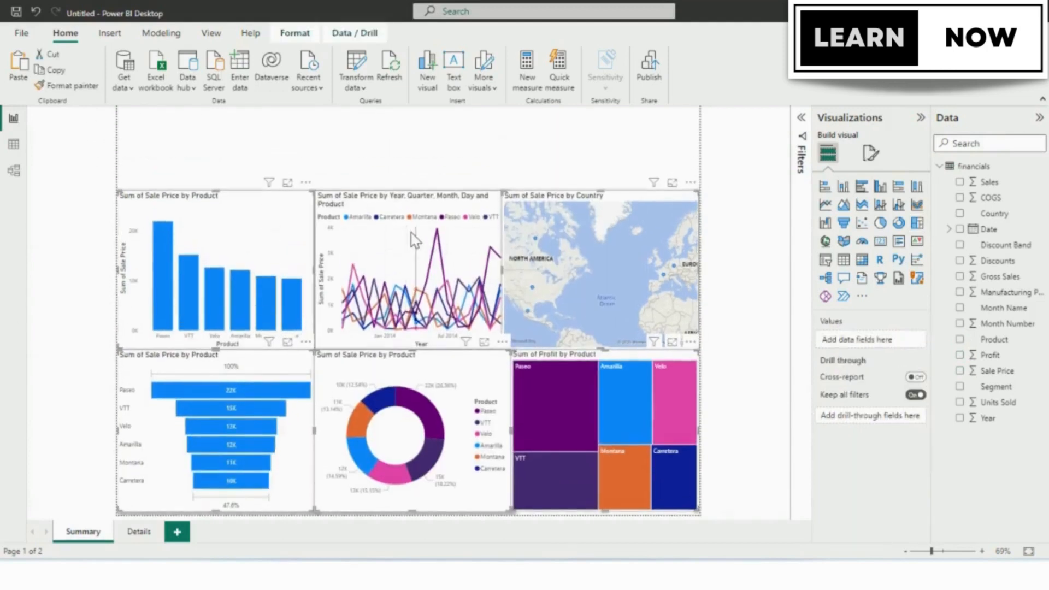
{"action": "left_click", "coordinate": [386, 135]}
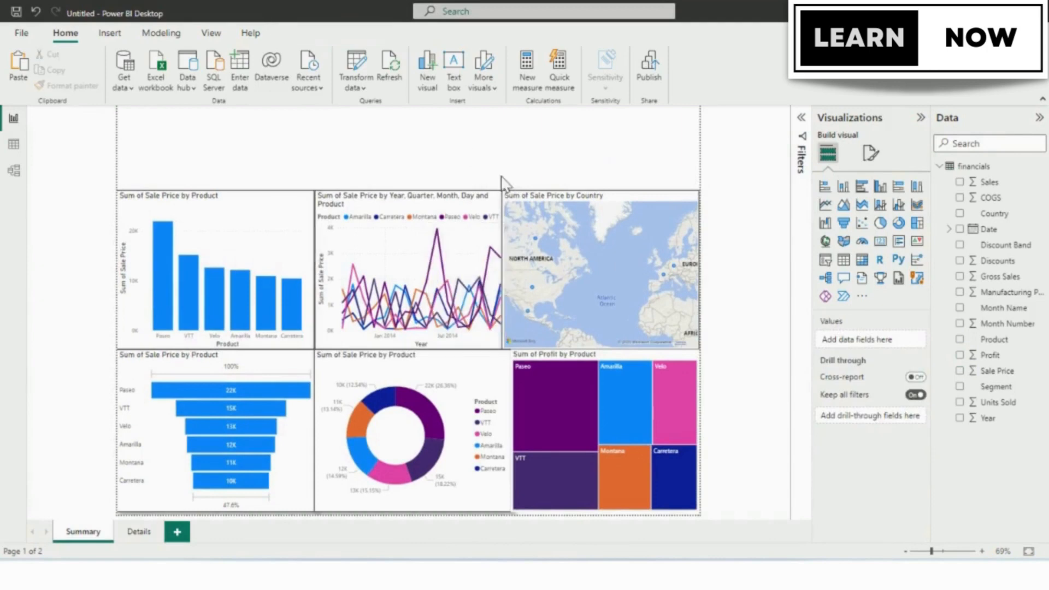
Add a slicer for Country in the free space above the column chart.
{"action": "left_click", "coordinate": [826, 244]}
{"action": "left_click", "coordinate": [825, 259]}
{"action": "left_click", "coordinate": [960, 213]}
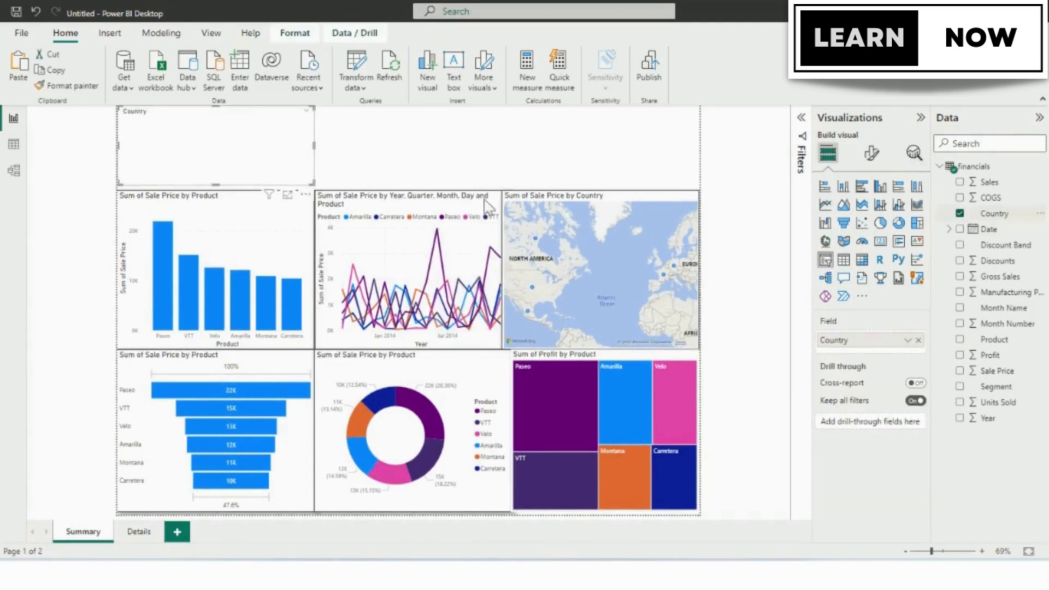
Set the Country slicer's style to Tile in its slicer settings.
{"action": "left_click", "coordinate": [872, 153]}
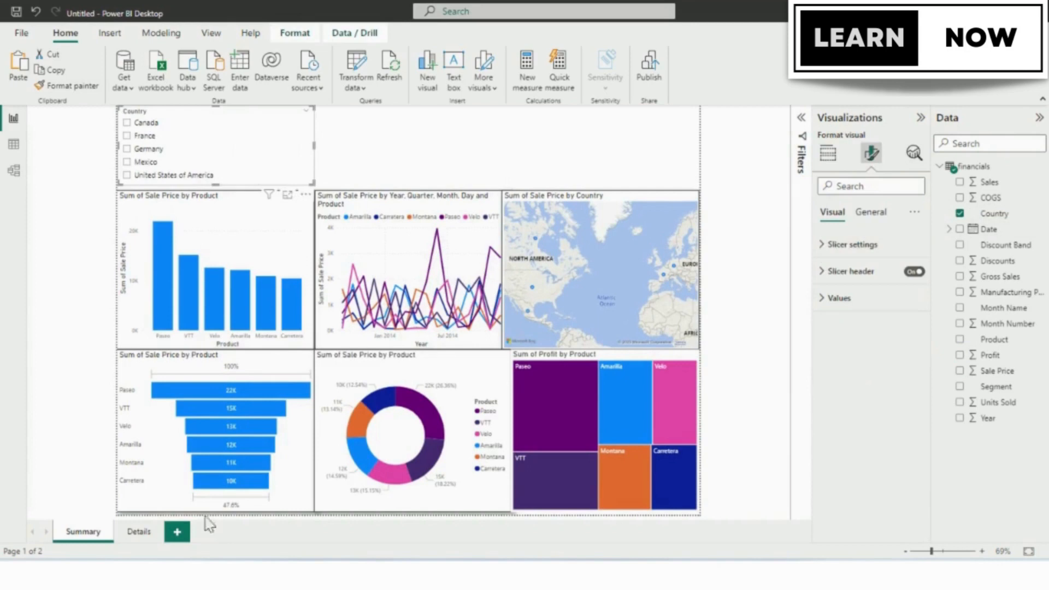
{"action": "left_click", "coordinate": [825, 244]}
{"action": "left_click", "coordinate": [871, 309]}
{"action": "left_click", "coordinate": [853, 342]}
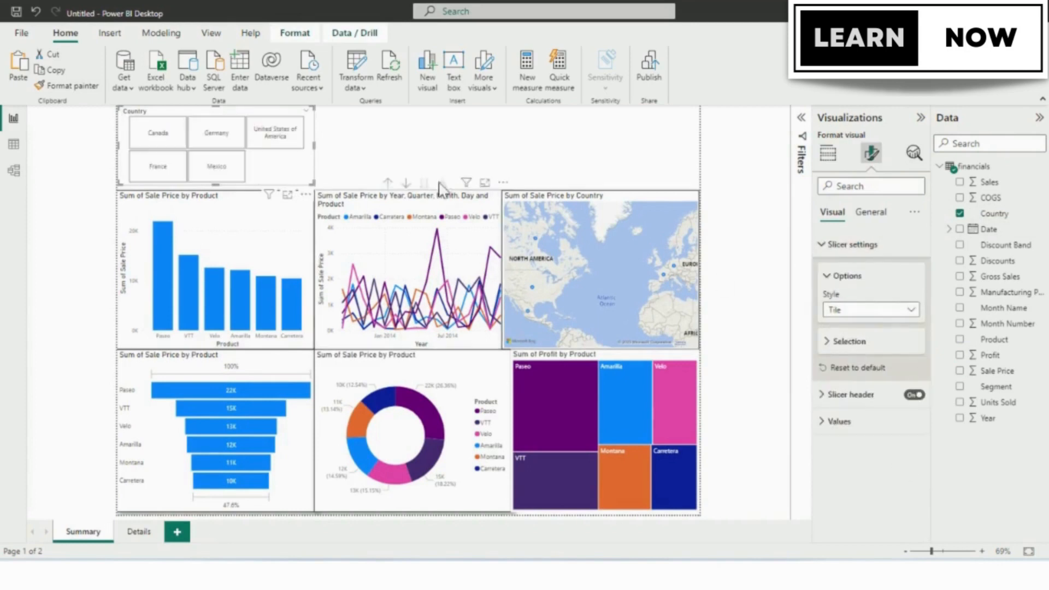
Widen the Country slicer so its tiles form one row and place it above the line chart and map.
{"action": "left_click_drag", "start_coordinate": [314, 143], "coordinate": [592, 146]}
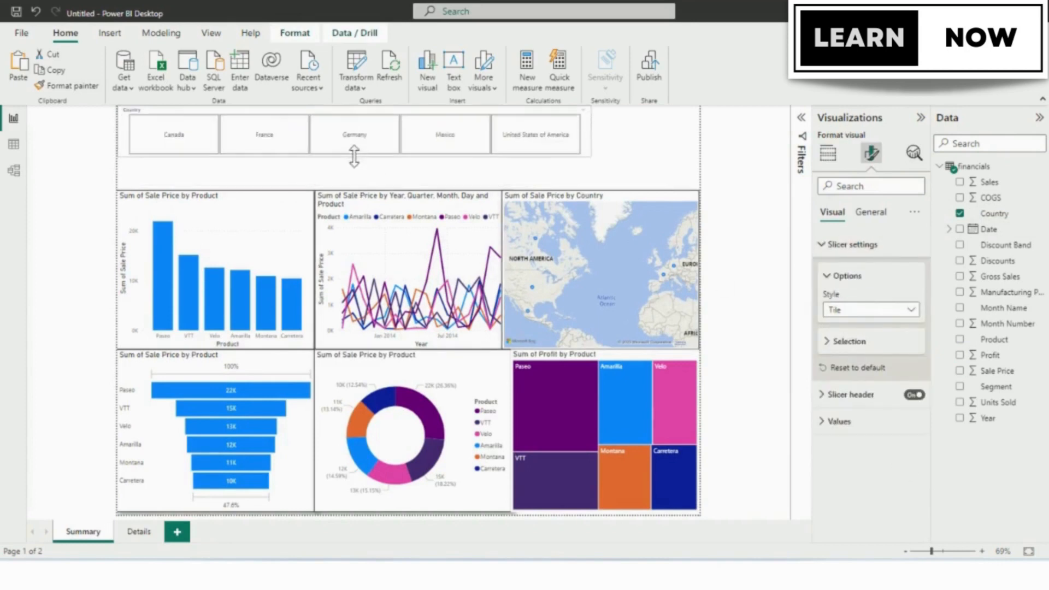
{"action": "left_click_drag", "start_coordinate": [420, 111], "coordinate": [437, 111]}
{"action": "left_click_drag", "start_coordinate": [226, 132], "coordinate": [315, 133]}
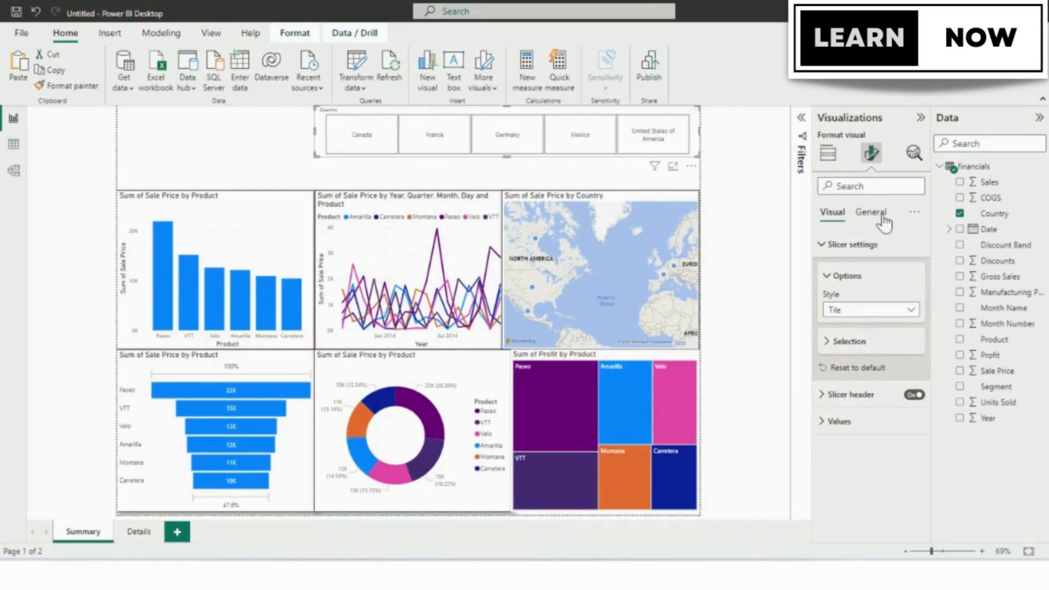
Set the Country slicer's values to font size 18 and bold.
{"action": "left_click", "coordinate": [828, 427]}
{"action": "left_click", "coordinate": [915, 484]}
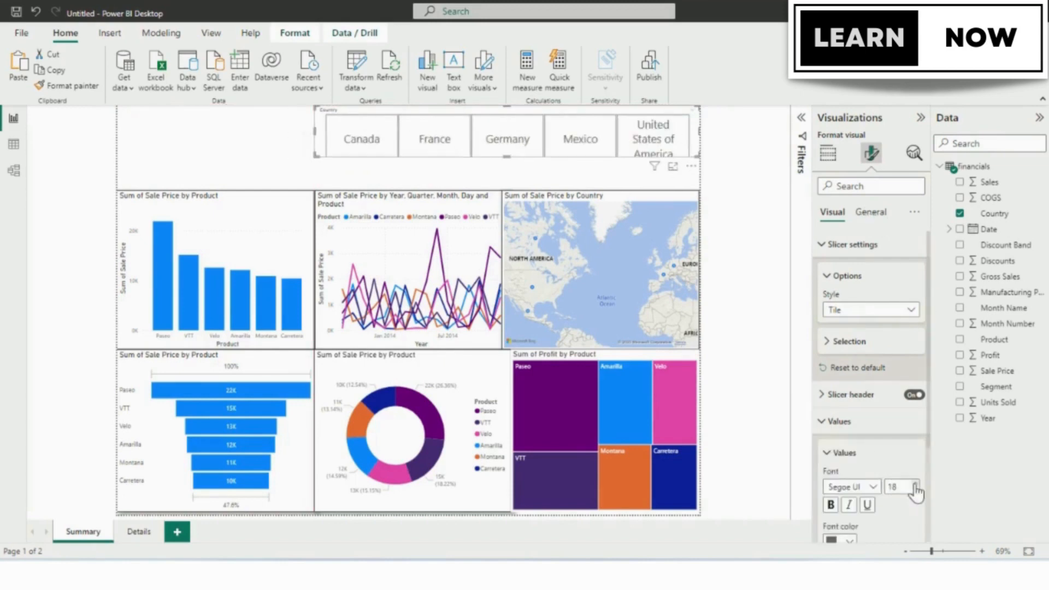
{"action": "left_click", "coordinate": [831, 505]}
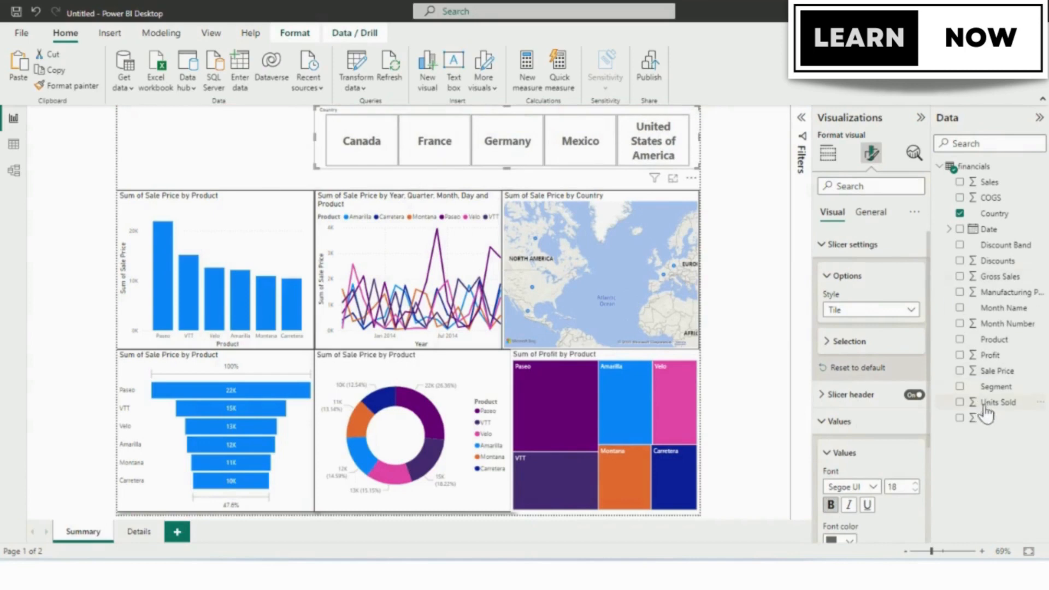
Add a Discount Band slicer in the free space beside the Country slicer.
{"action": "left_click", "coordinate": [228, 129]}
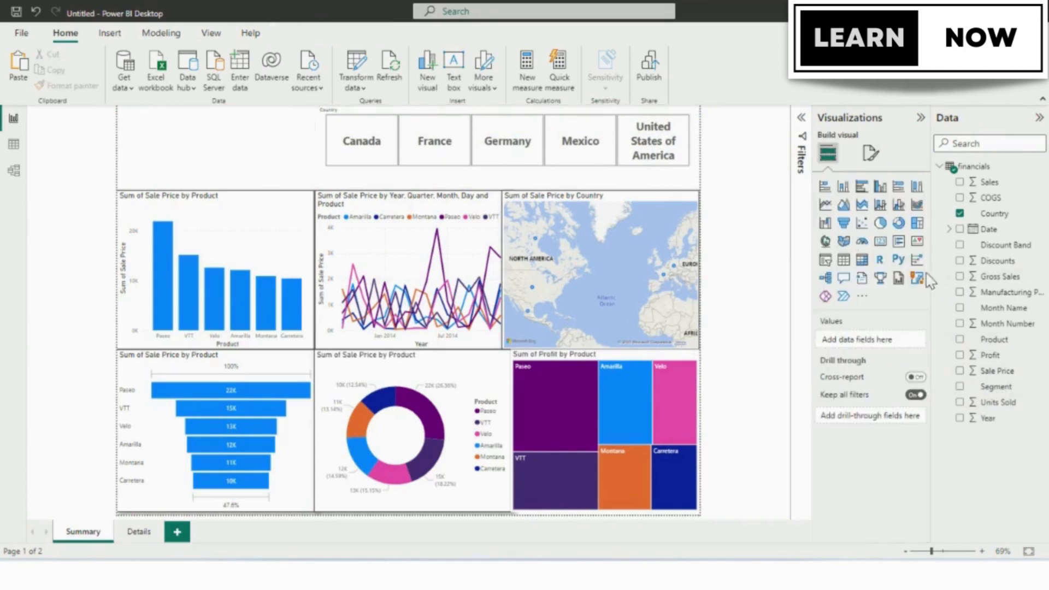
{"action": "left_click", "coordinate": [825, 257]}
{"action": "left_click", "coordinate": [960, 245]}
Add a Date slicer in the free space beside the Discount Band slicer.
{"action": "left_click", "coordinate": [191, 159]}
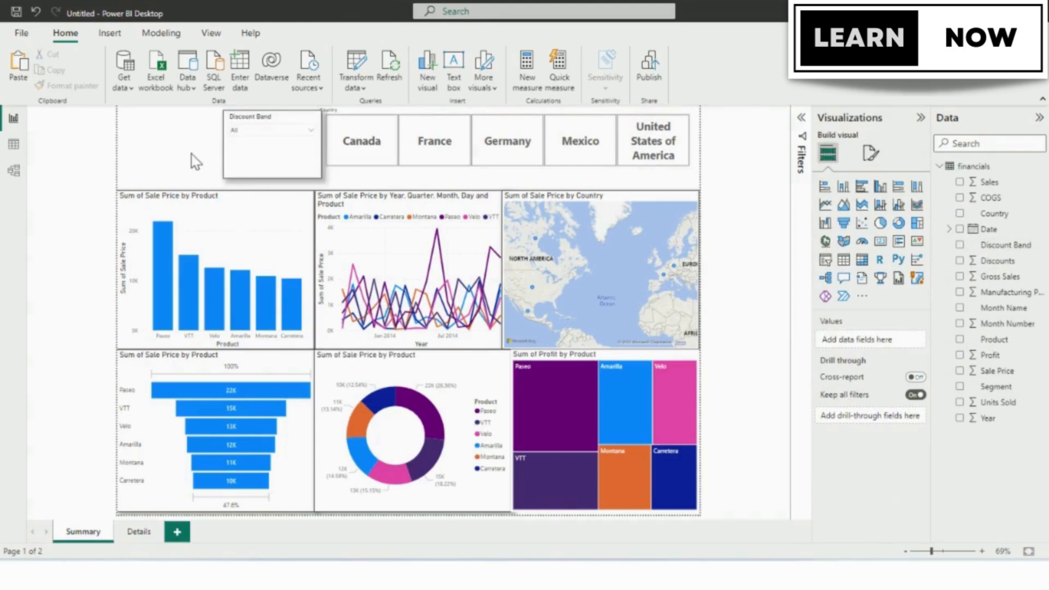
{"action": "left_click", "coordinate": [826, 261]}
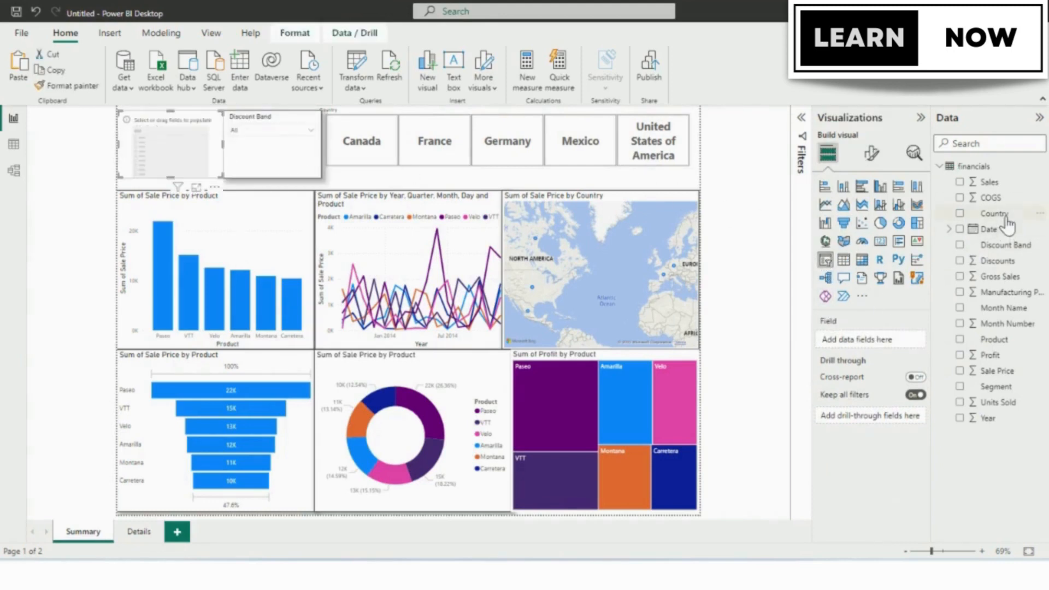
{"action": "left_click_drag", "start_coordinate": [1006, 229], "coordinate": [890, 339]}
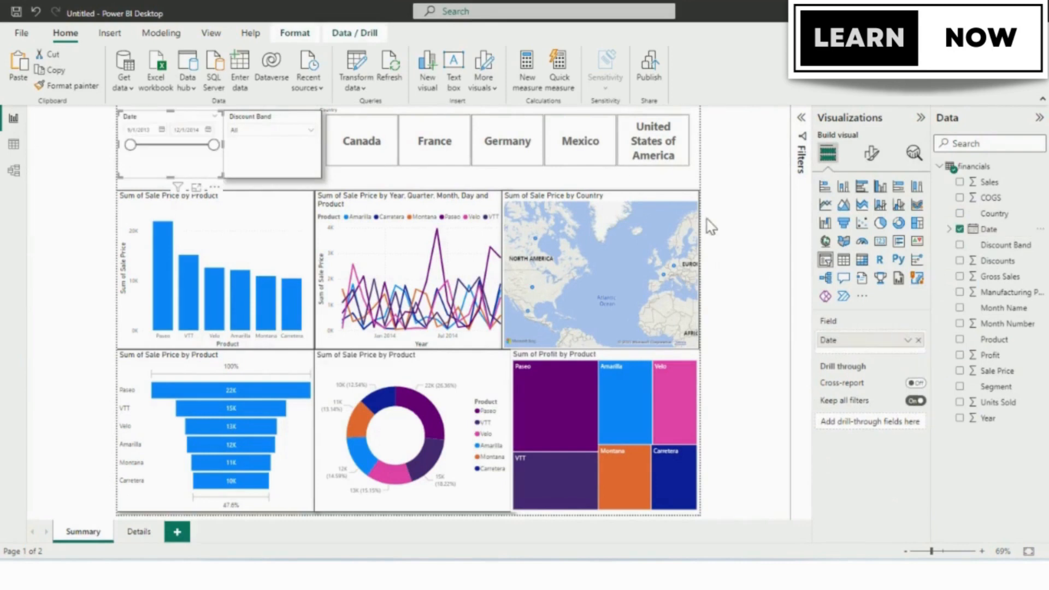
Copy the Discount Band slicer's formatting to the Date slicer with the format painter.
{"action": "left_click", "coordinate": [277, 159]}
{"action": "left_click", "coordinate": [78, 87]}
{"action": "left_click", "coordinate": [166, 159]}
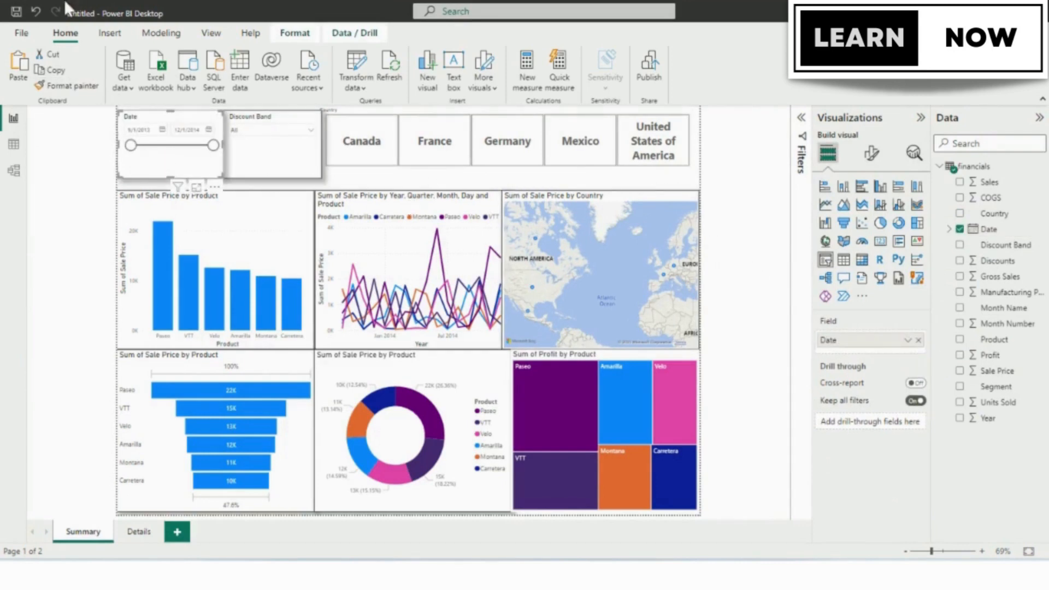
{"action": "left_click", "coordinate": [297, 172]}
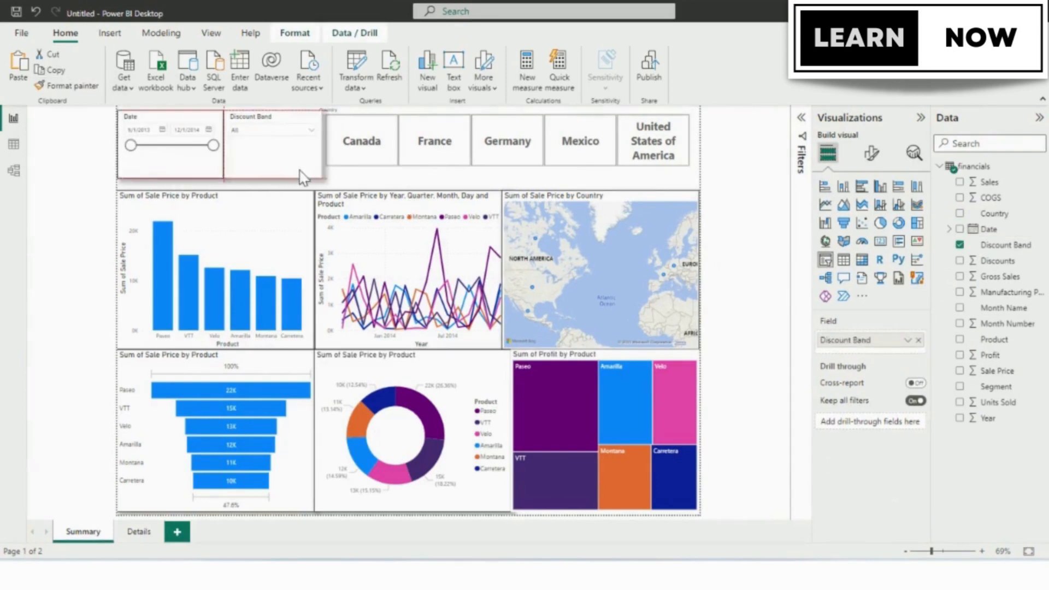
On the Details page, add a table of Country, Discount Band and Sale Price, then widen it and move it down.
{"action": "left_click", "coordinate": [138, 533]}
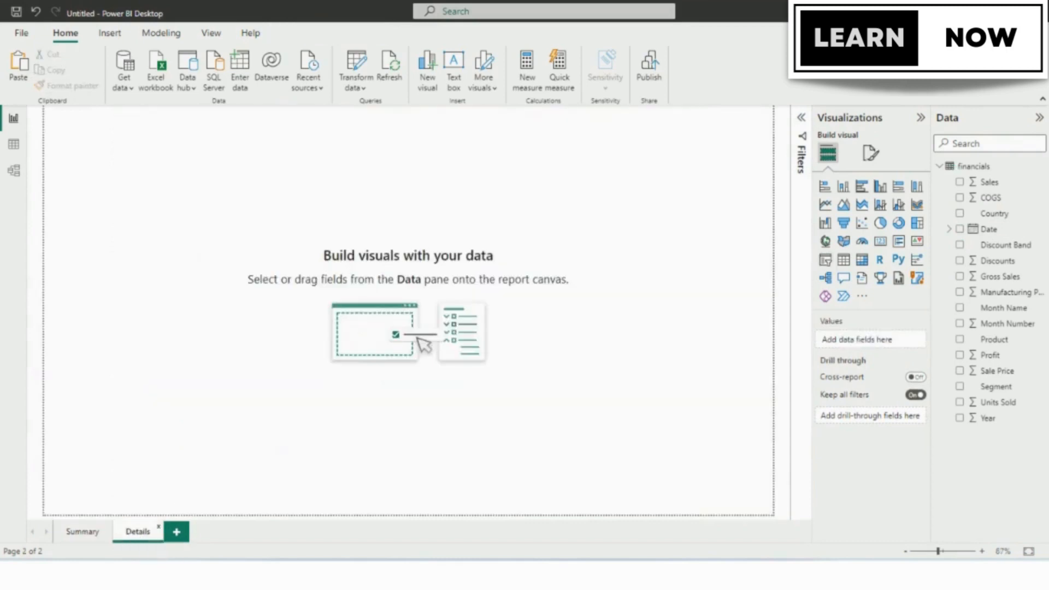
{"action": "left_click", "coordinate": [844, 259]}
{"action": "left_click", "coordinate": [960, 214]}
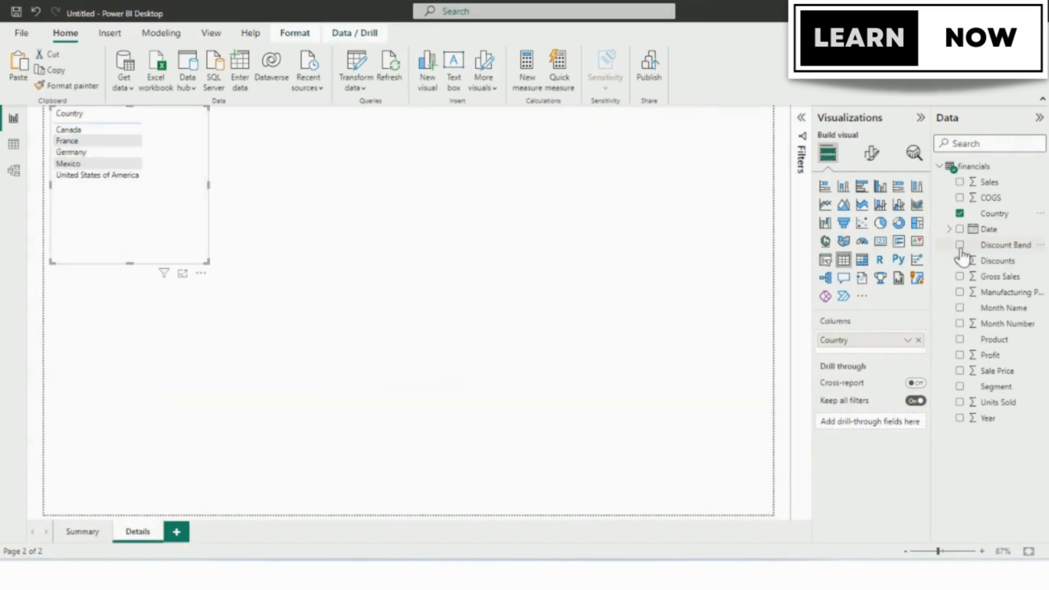
{"action": "left_click", "coordinate": [960, 245]}
{"action": "left_click", "coordinate": [960, 371]}
{"action": "left_click_drag", "start_coordinate": [210, 185], "coordinate": [301, 186]}
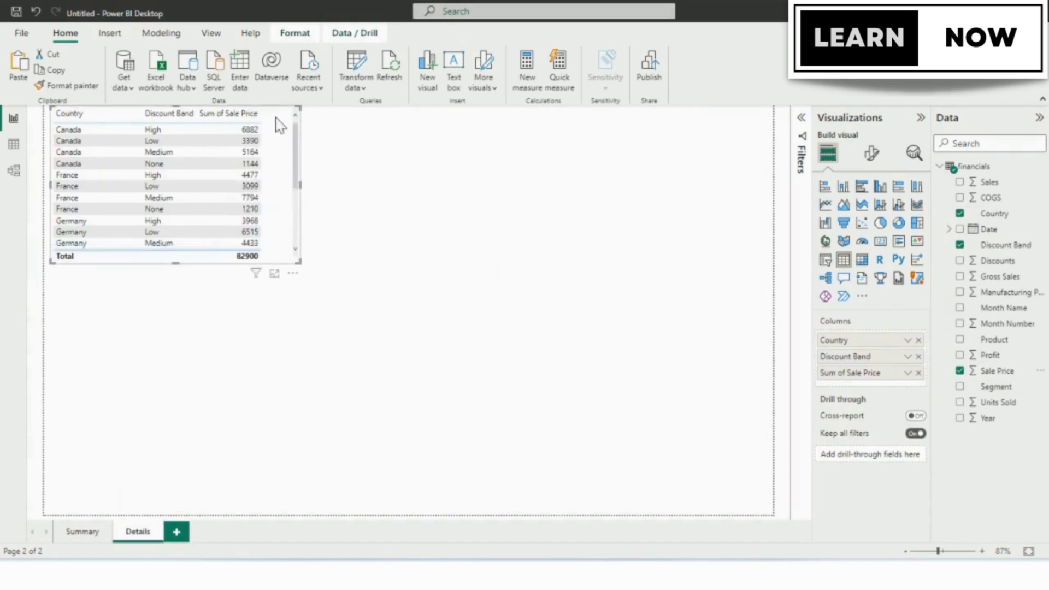
{"action": "left_click_drag", "start_coordinate": [276, 119], "coordinate": [270, 196]}
Add a card visual for Sale Price and arrange it above the table.
{"action": "left_click", "coordinate": [393, 211]}
{"action": "left_click", "coordinate": [880, 241]}
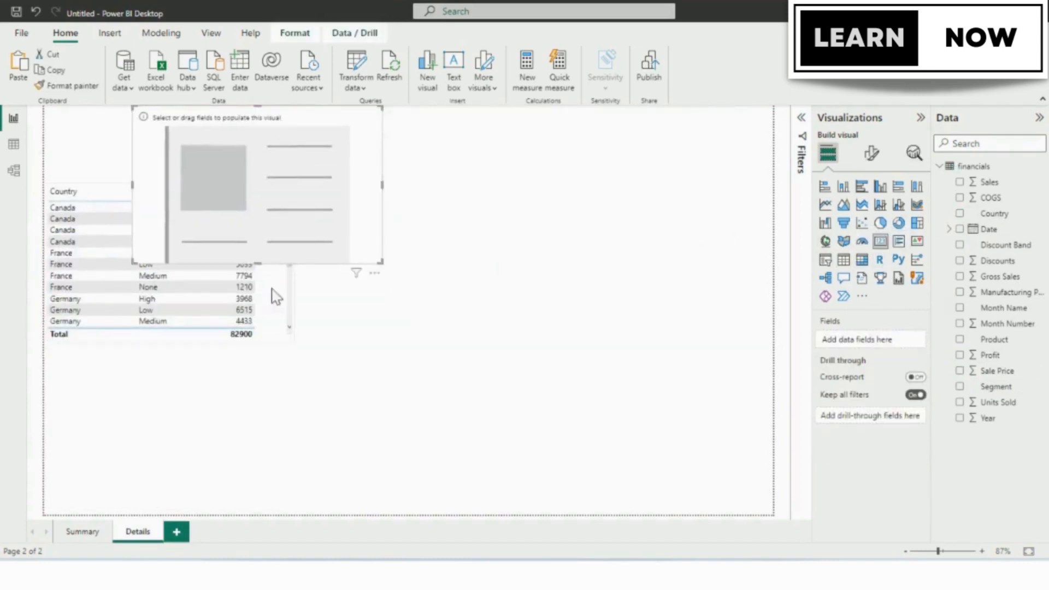
{"action": "left_click_drag", "start_coordinate": [336, 126], "coordinate": [336, 126]}
{"action": "left_click_drag", "start_coordinate": [260, 250], "coordinate": [361, 283]}
{"action": "left_click_drag", "start_coordinate": [352, 117], "coordinate": [279, 107]}
Copy the Summary page column chart's formatting to the Details page card and table, and align the table directly below the card.
{"action": "left_click", "coordinate": [86, 535]}
{"action": "left_click", "coordinate": [213, 218]}
{"action": "left_click", "coordinate": [67, 86]}
{"action": "left_click", "coordinate": [138, 532]}
{"action": "left_click", "coordinate": [235, 169]}
{"action": "left_click", "coordinate": [66, 85]}
{"action": "left_click", "coordinate": [263, 246]}
{"action": "left_click_drag", "start_coordinate": [370, 237], "coordinate": [380, 220]}
{"action": "left_click", "coordinate": [305, 152]}
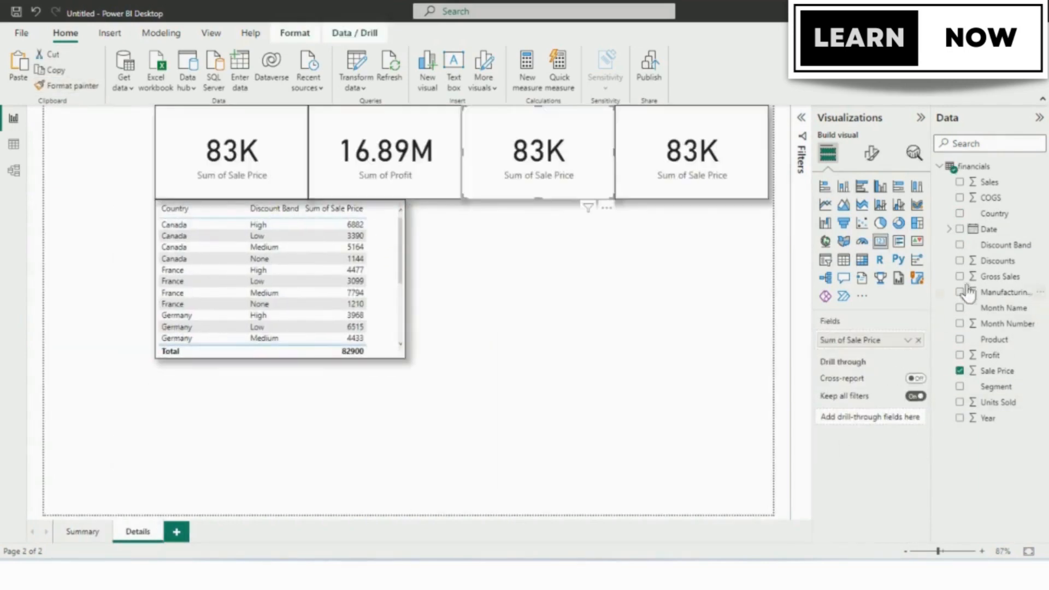
Replace the Sale Price field with Discounts in the third card and with Units Sold in the fourth card.
{"action": "left_click", "coordinate": [579, 139]}
{"action": "left_click", "coordinate": [920, 340]}
{"action": "left_click", "coordinate": [960, 260]}
{"action": "left_click", "coordinate": [692, 153]}
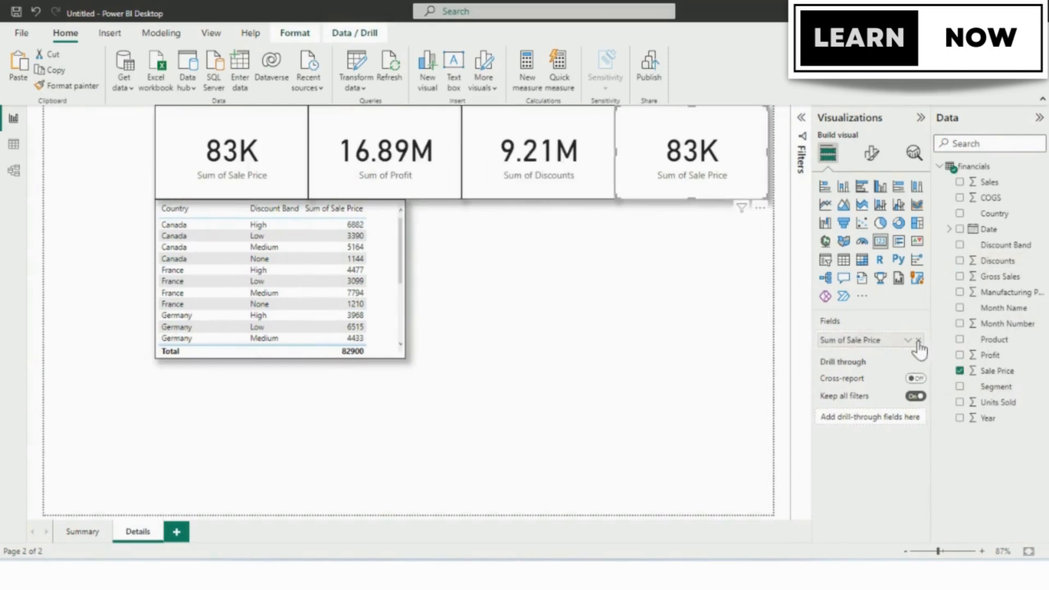
{"action": "left_click", "coordinate": [920, 340]}
{"action": "left_click", "coordinate": [960, 402]}
Add a waterfall chart beside the table, widening the table and the chart to fill the row below the cards.
{"action": "left_click", "coordinate": [686, 382]}
{"action": "left_click", "coordinate": [825, 223]}
{"action": "left_click_drag", "start_coordinate": [186, 197], "coordinate": [766, 363]}
{"action": "left_click_drag", "start_coordinate": [411, 282], "coordinate": [457, 283]}
{"action": "left_click_drag", "start_coordinate": [499, 232], "coordinate": [486, 236]}
{"action": "left_click_drag", "start_coordinate": [749, 281], "coordinate": [768, 281]}
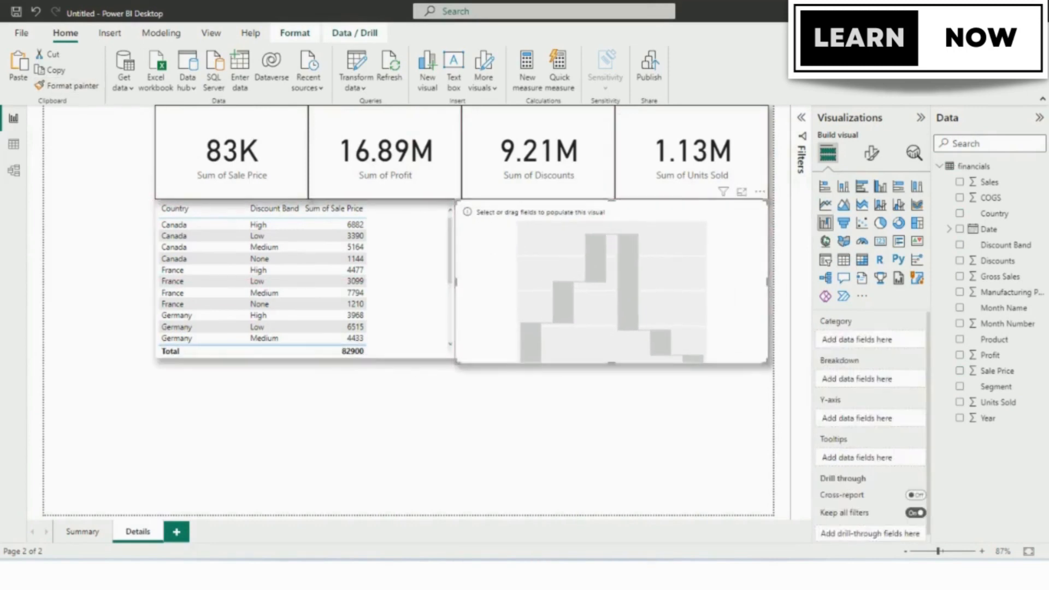
Assign Product as category, Profit as Y-axis and Segment as breakdown in the waterfall chart.
{"action": "left_click", "coordinate": [960, 340]}
{"action": "left_click", "coordinate": [960, 355]}
{"action": "left_click_drag", "start_coordinate": [996, 386], "coordinate": [863, 395]}
Add a filled map below the table, sized to the table's width, with Country as location and Gross Sales as tooltip.
{"action": "left_click", "coordinate": [844, 241]}
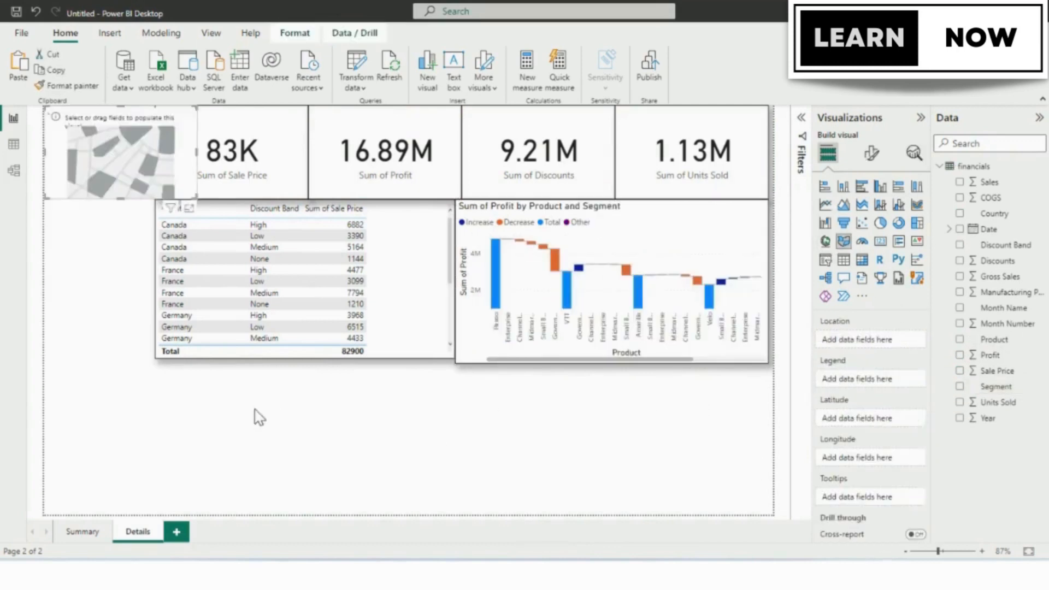
{"action": "left_click_drag", "start_coordinate": [259, 417], "coordinate": [260, 419]}
{"action": "left_click_drag", "start_coordinate": [307, 454], "coordinate": [453, 513]}
{"action": "left_click", "coordinate": [960, 214]}
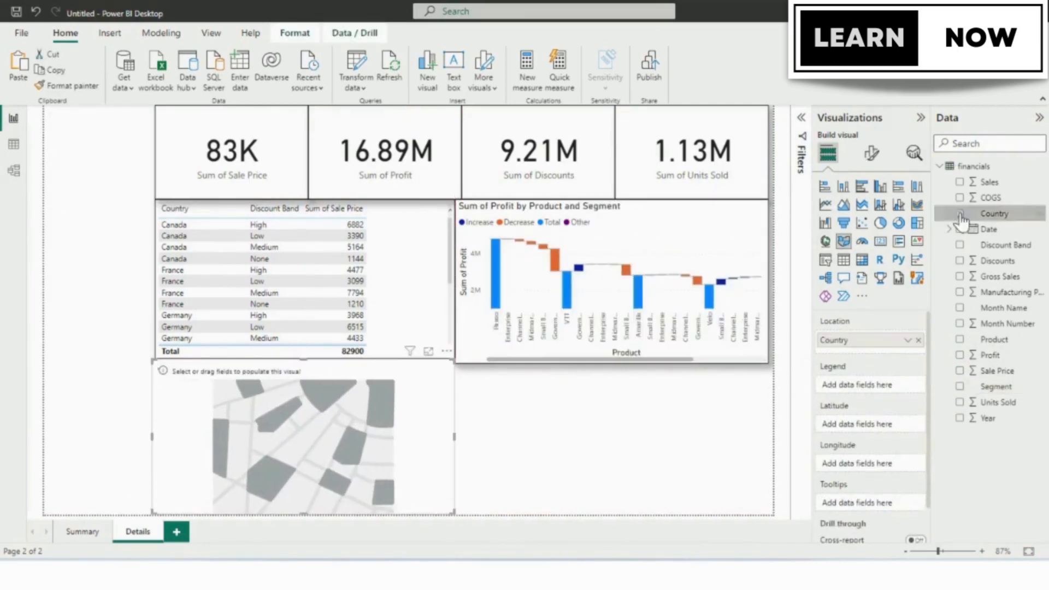
{"action": "left_click", "coordinate": [960, 276]}
Add a KPI visual and move it into the free space below the waterfall chart.
{"action": "left_click", "coordinate": [487, 454]}
{"action": "left_click", "coordinate": [918, 241]}
{"action": "left_click", "coordinate": [594, 415]}
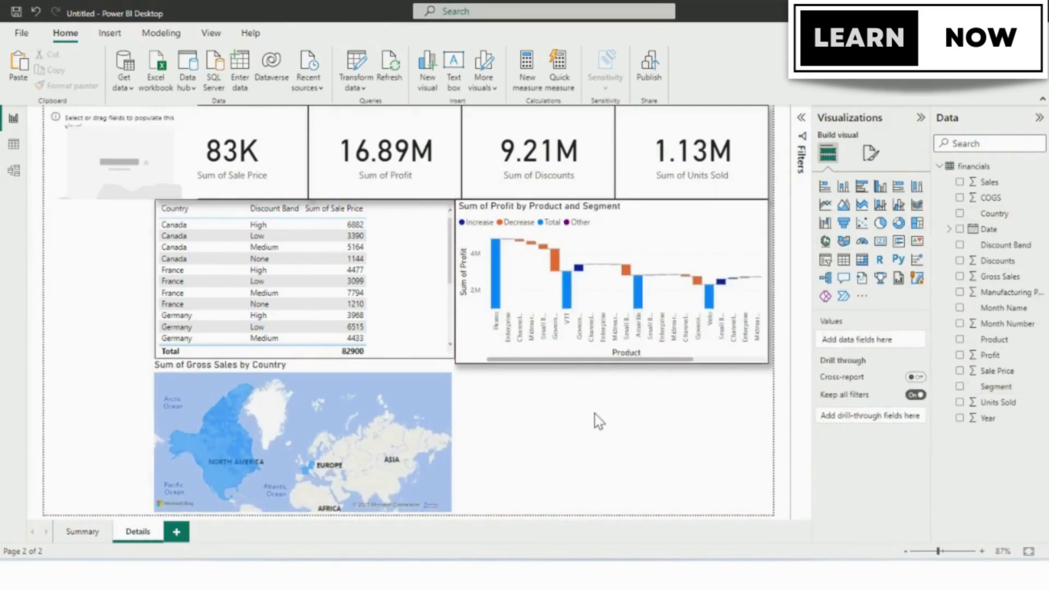
{"action": "left_click_drag", "start_coordinate": [136, 152], "coordinate": [552, 421]}
Copy the table's formatting to the filled map and the KPI visual with the format painter.
{"action": "left_click", "coordinate": [406, 298]}
{"action": "left_click", "coordinate": [69, 86]}
{"action": "left_click", "coordinate": [306, 426]}
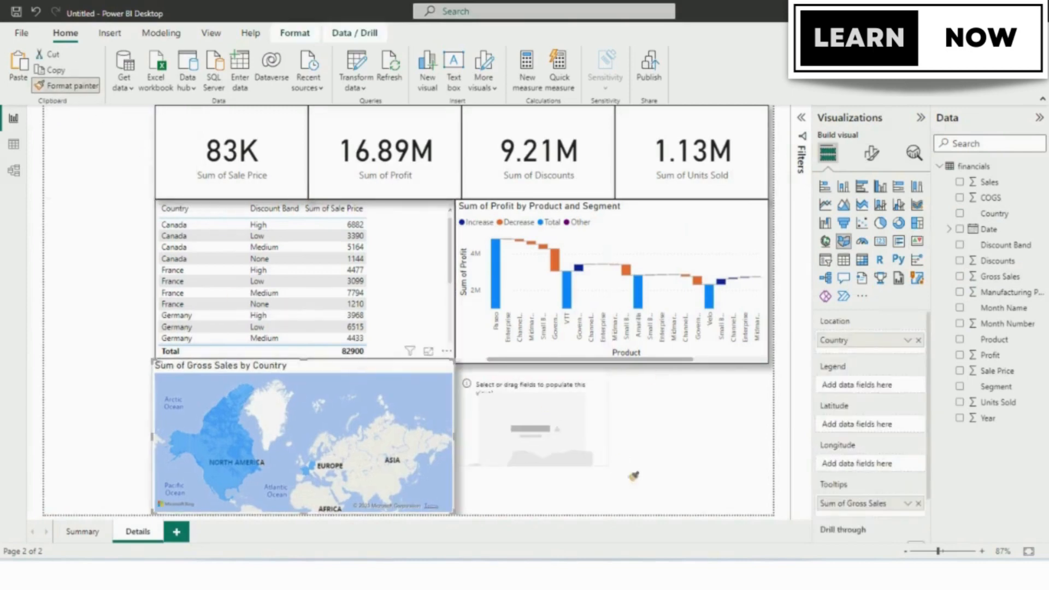
{"action": "left_click", "coordinate": [590, 448]}
Enlarge the KPI visual to fill the space beside the map, with Profit as value and Product as trend axis.
{"action": "left_click_drag", "start_coordinate": [608, 475], "coordinate": [755, 514]}
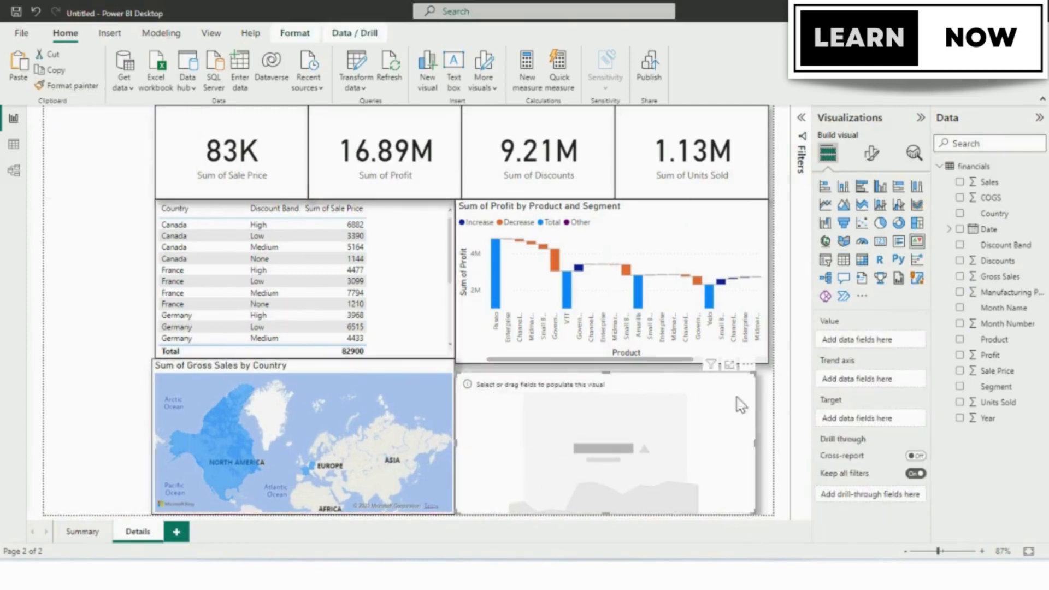
{"action": "left_click", "coordinate": [960, 355]}
{"action": "left_click", "coordinate": [960, 339]}
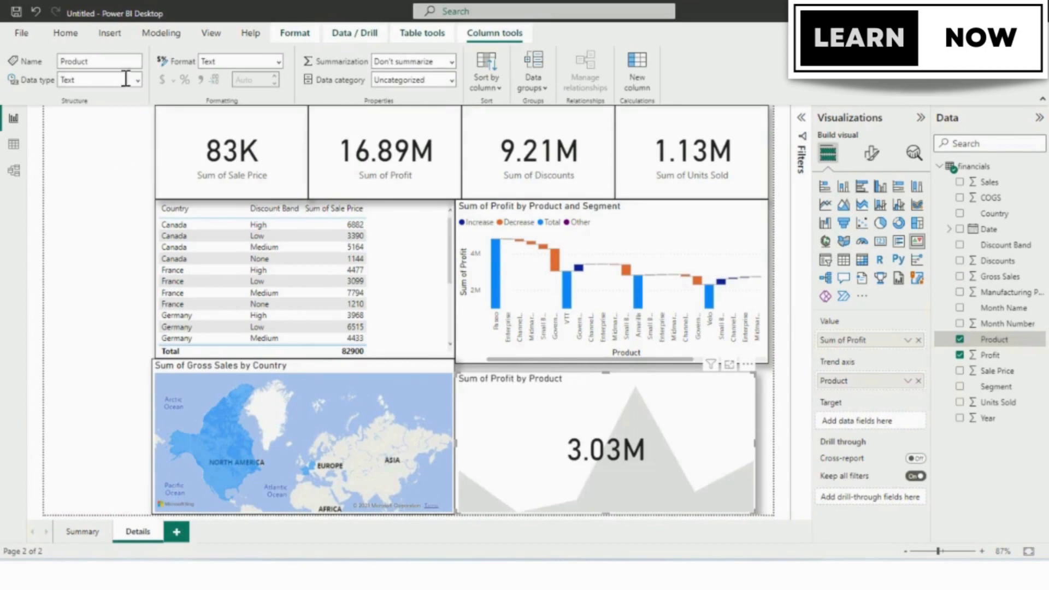
Add a Country slicer in the empty column beside the cards and enlarge it to fit the column width.
{"action": "left_click", "coordinate": [98, 306]}
{"action": "left_click", "coordinate": [825, 259]}
{"action": "left_click", "coordinate": [960, 213]}
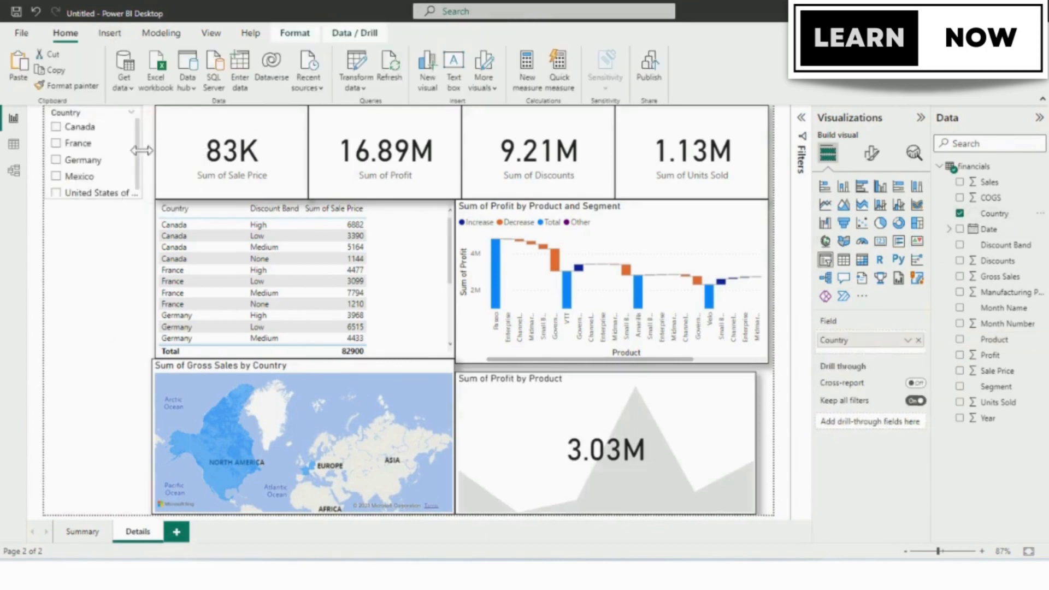
{"action": "left_click_drag", "start_coordinate": [142, 150], "coordinate": [151, 150]}
{"action": "left_click_drag", "start_coordinate": [96, 199], "coordinate": [96, 212]}
Add a Product slicer directly below the Country slicer on the Details page.
{"action": "left_click", "coordinate": [93, 251]}
{"action": "left_click", "coordinate": [232, 158]}
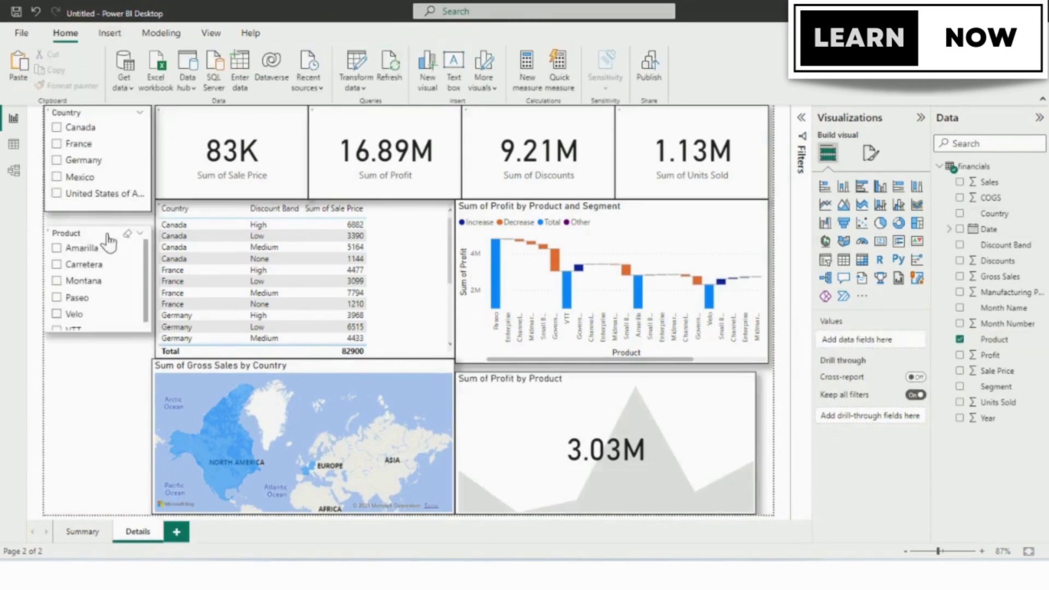
{"action": "left_click_drag", "start_coordinate": [104, 233], "coordinate": [104, 217]}
Duplicate the Product slicer, place the taller copy below the original and change the copy's field to Segment.
{"action": "key", "text": "ctrl+c"}
{"action": "key", "text": "ctrl+v"}
{"action": "left_click_drag", "start_coordinate": [115, 259], "coordinate": [94, 363]}
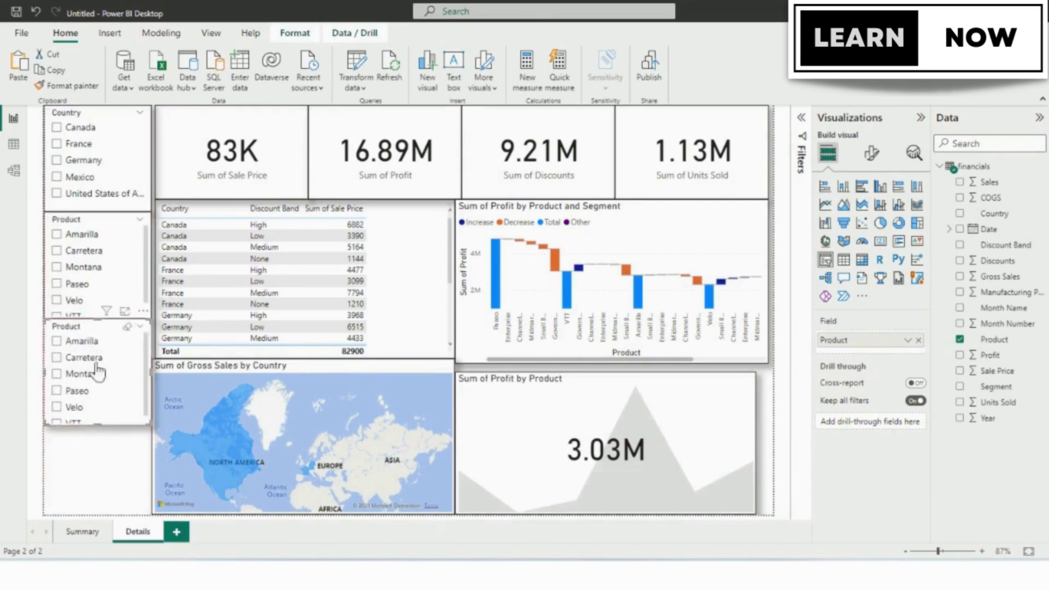
{"action": "left_click_drag", "start_coordinate": [98, 424], "coordinate": [92, 470]}
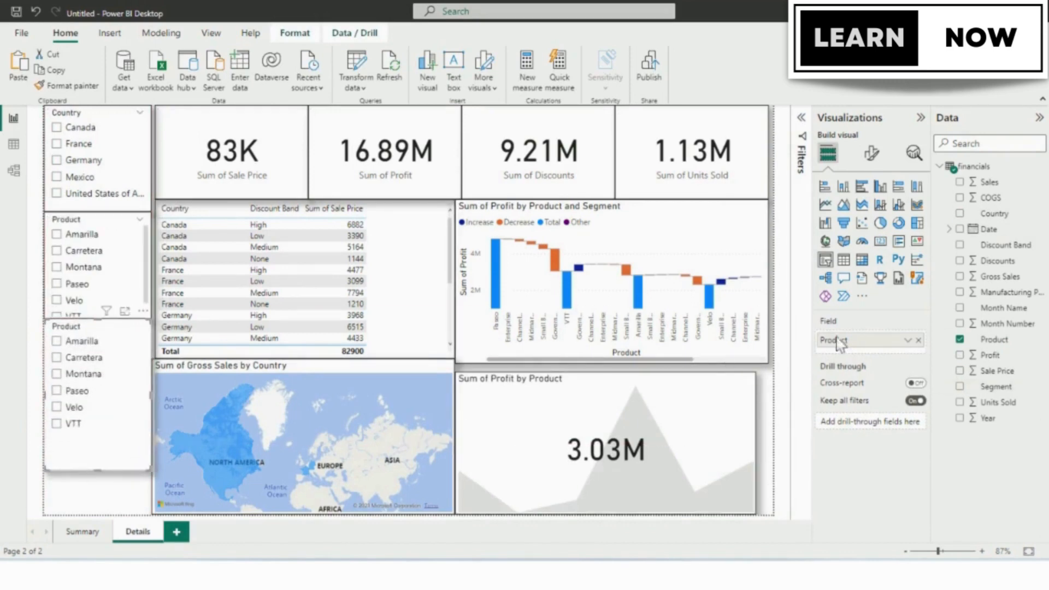
{"action": "left_click", "coordinate": [918, 340]}
{"action": "left_click", "coordinate": [960, 386]}
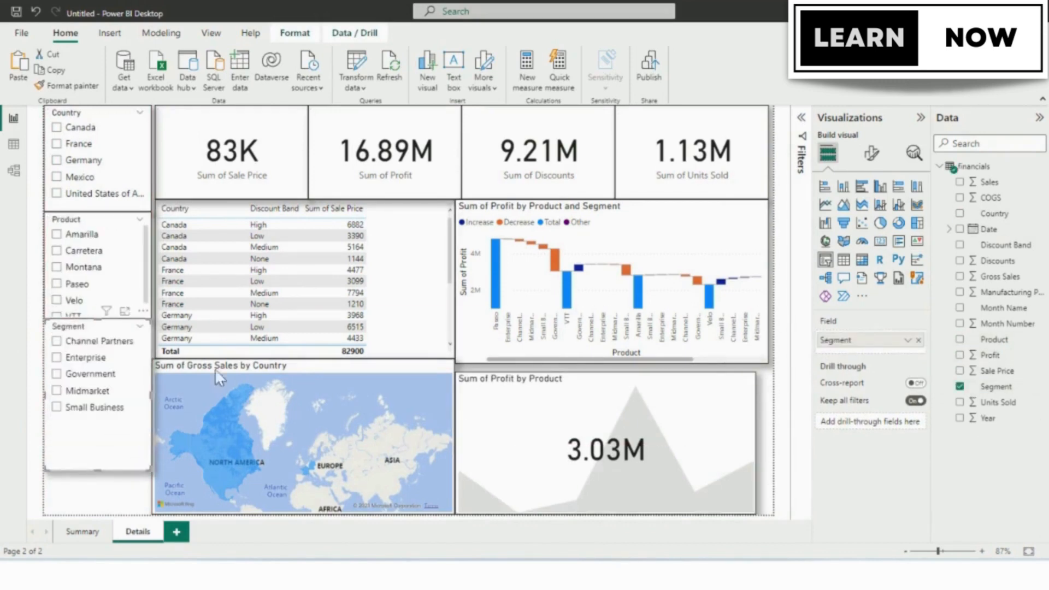
Move the Segment slicer down to the page's lower edge and extend the Product slicer down to meet it.
{"action": "left_click_drag", "start_coordinate": [109, 337], "coordinate": [105, 381]}
{"action": "left_click", "coordinate": [102, 315]}
{"action": "left_click_drag", "start_coordinate": [97, 316], "coordinate": [97, 359]}
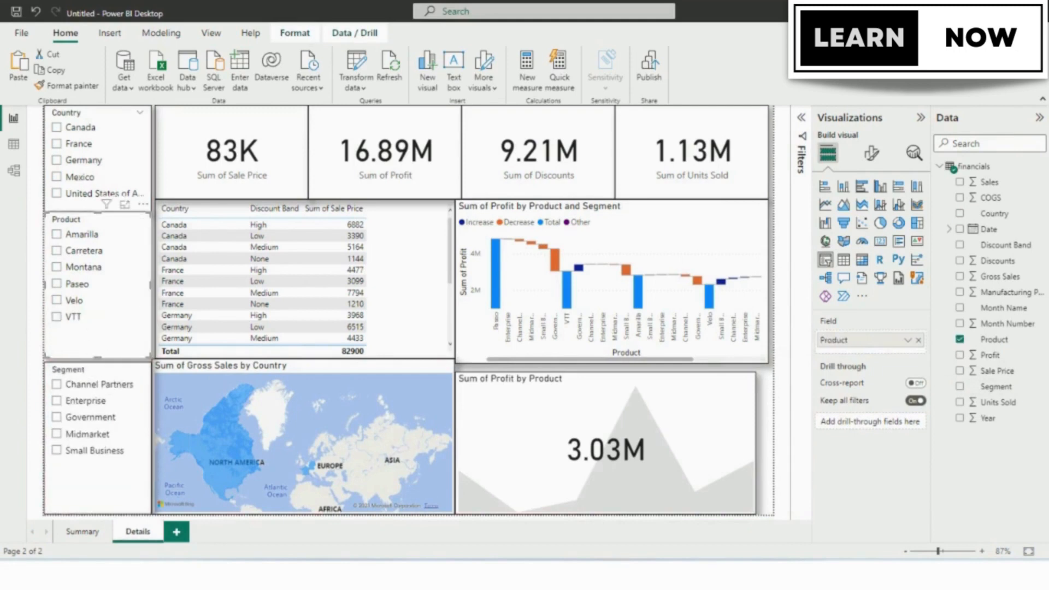
From the Summary page, apply the dark blue theme with the wave-patterned background to the report.
{"action": "left_click", "coordinate": [82, 531]}
{"action": "left_click", "coordinate": [211, 32]}
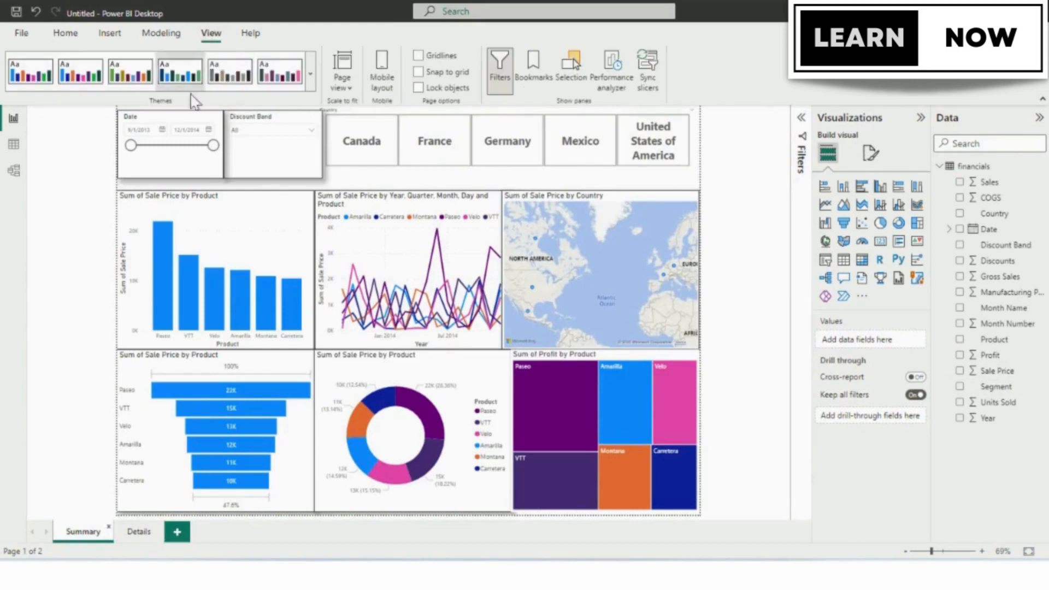
{"action": "left_click", "coordinate": [310, 88]}
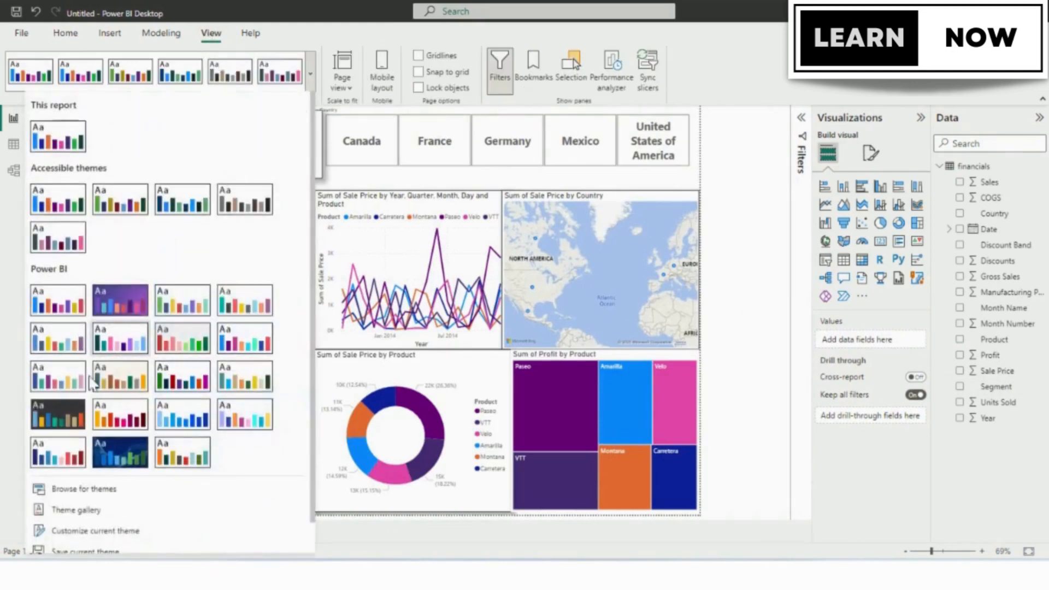
{"action": "key", "text": "Escape"}
From the Details page, apply the charcoal theme to the report and look at it on the Summary page.
{"action": "left_click", "coordinate": [137, 532]}
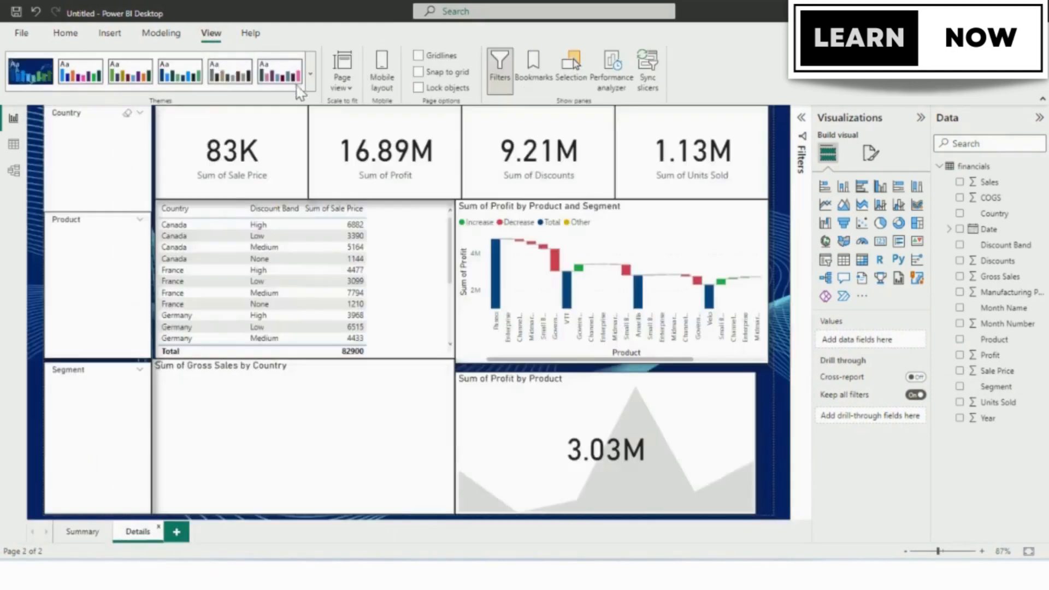
{"action": "left_click", "coordinate": [311, 88]}
{"action": "left_click", "coordinate": [58, 407]}
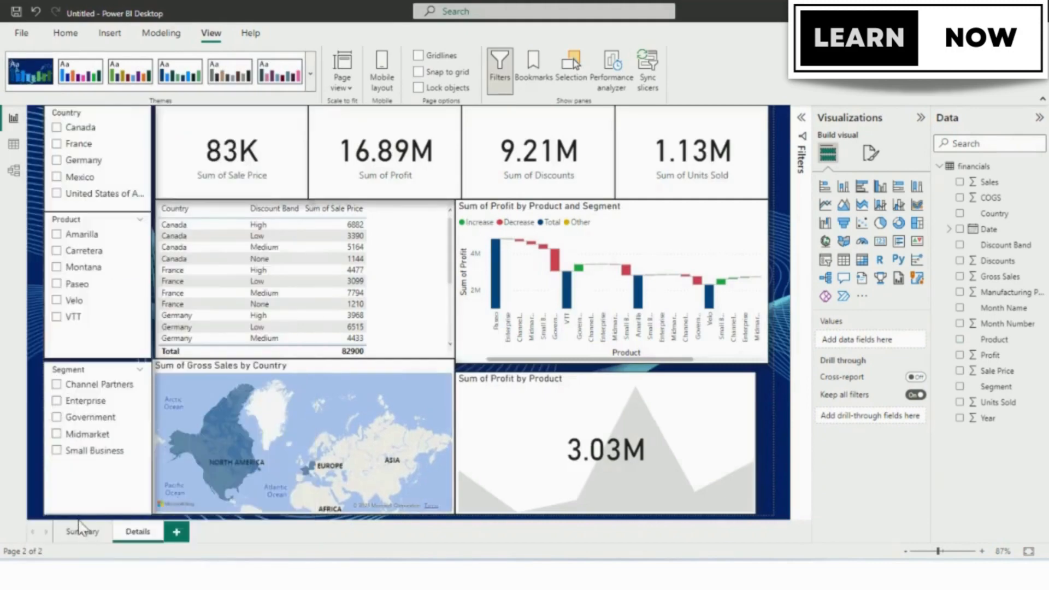
{"action": "left_click", "coordinate": [82, 531]}
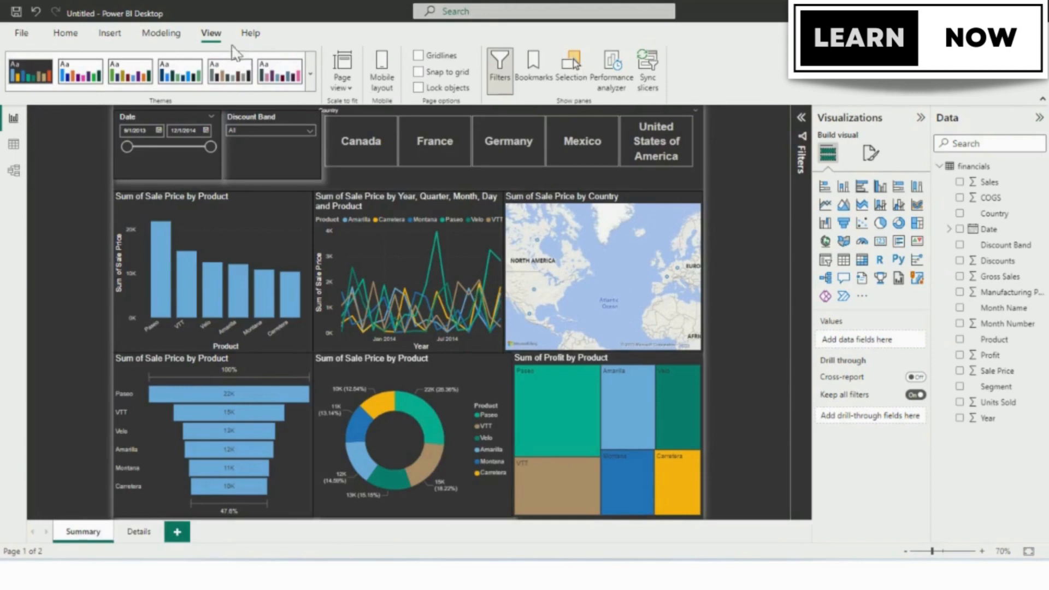
Switch the report back to the dark blue wave-patterned theme.
{"action": "left_click", "coordinate": [311, 74]}
{"action": "left_click", "coordinate": [119, 455]}
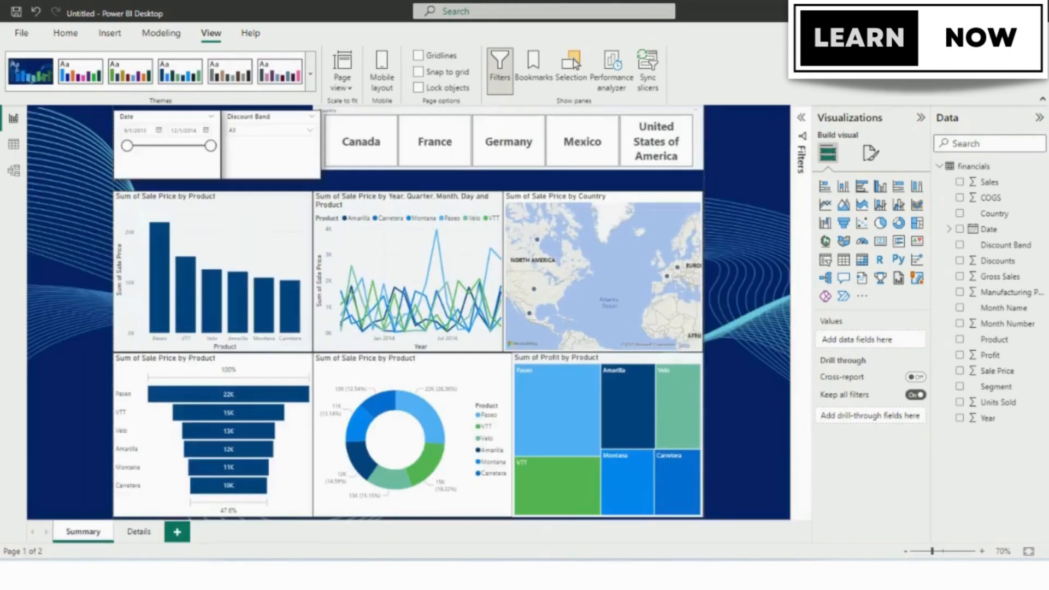